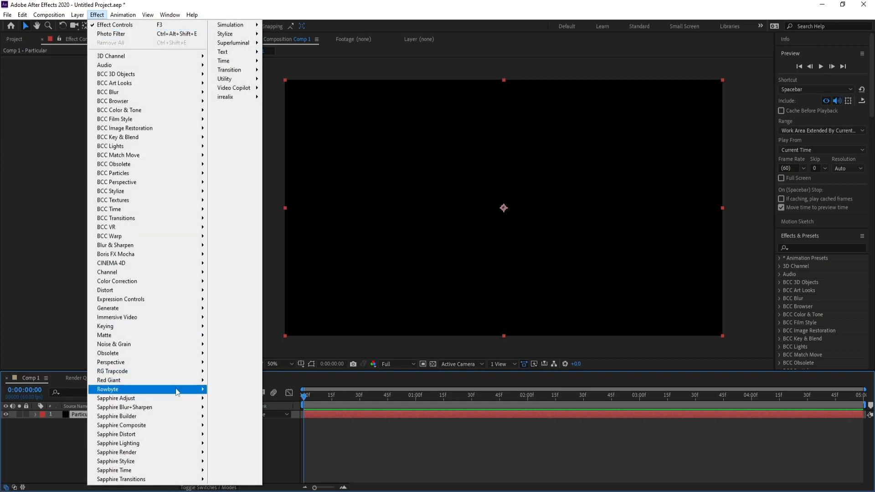
Step: Apply the RG Trapcode Particular effect to the Particular layer and scrub to 0:00:02:43 to preview the particles
mouse_move(188, 363)
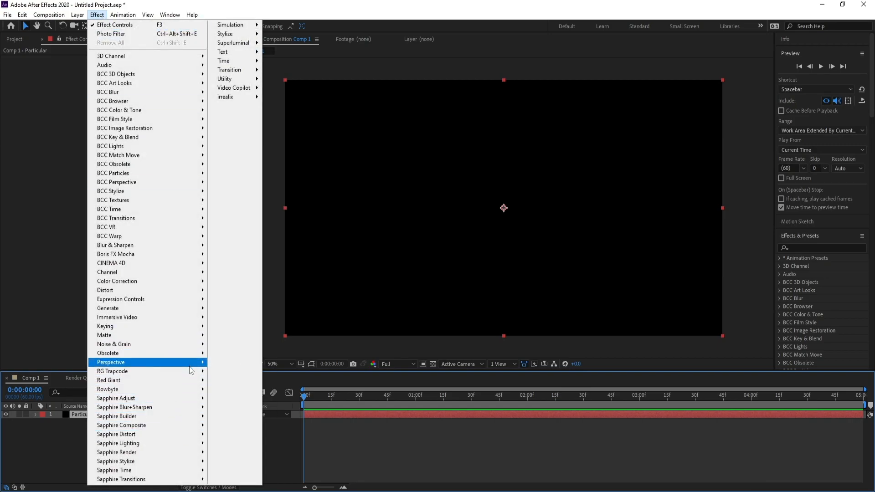
left_click(235, 433)
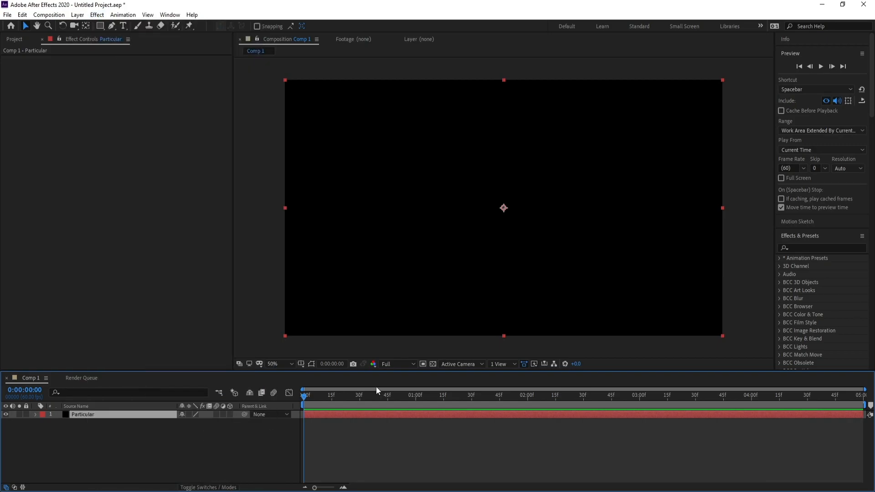
left_click_drag(381, 398, 607, 393)
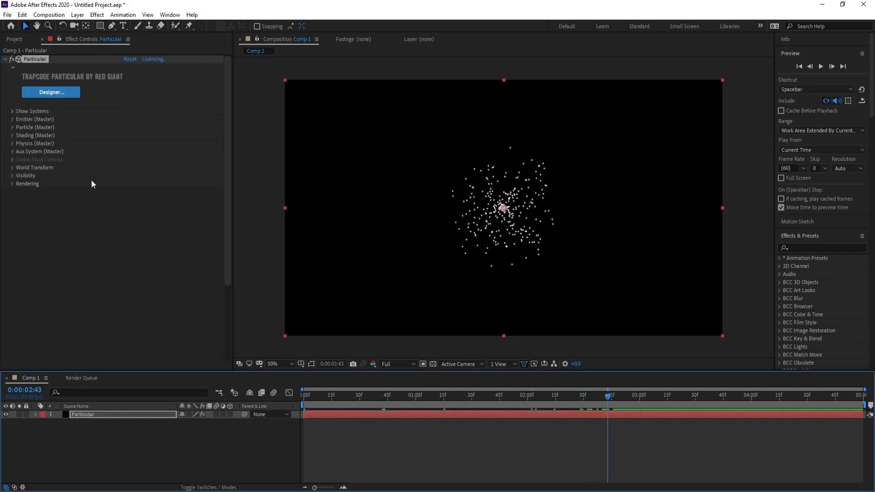
Step: Load the Fizz Text preset from the Text group of multiple system presets in the Particular Designer and apply it
left_click(71, 93)
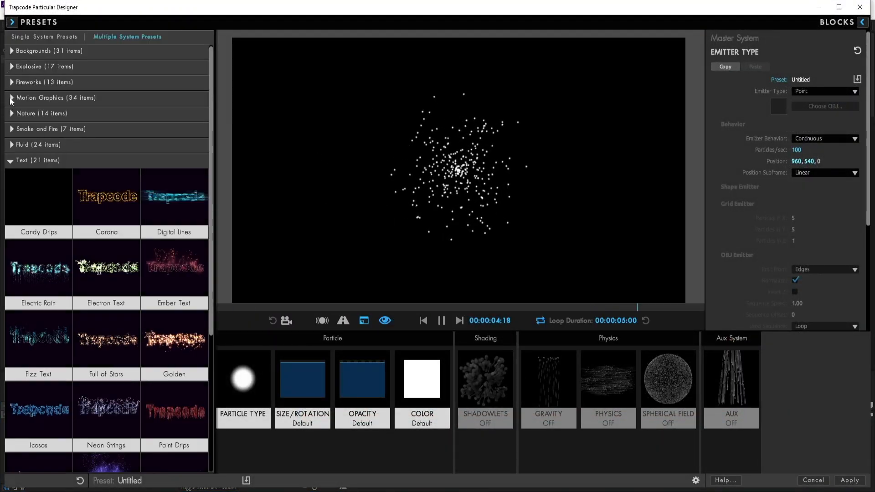
left_click(11, 160)
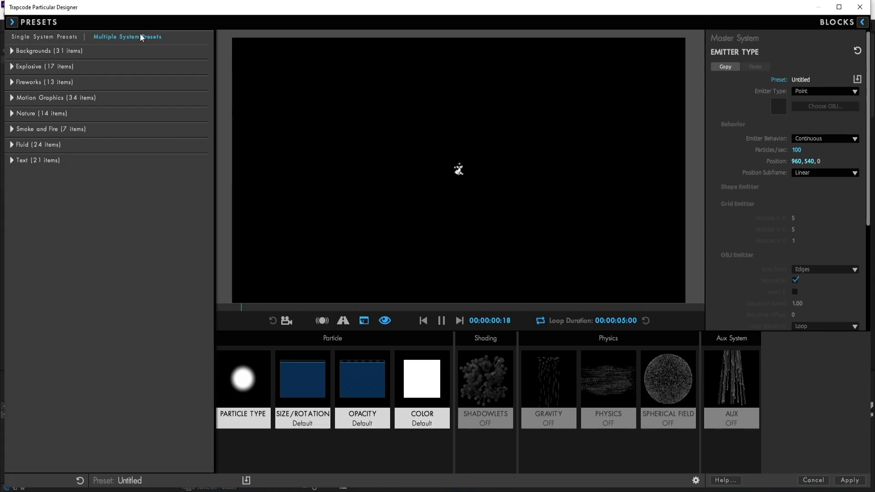
left_click(12, 162)
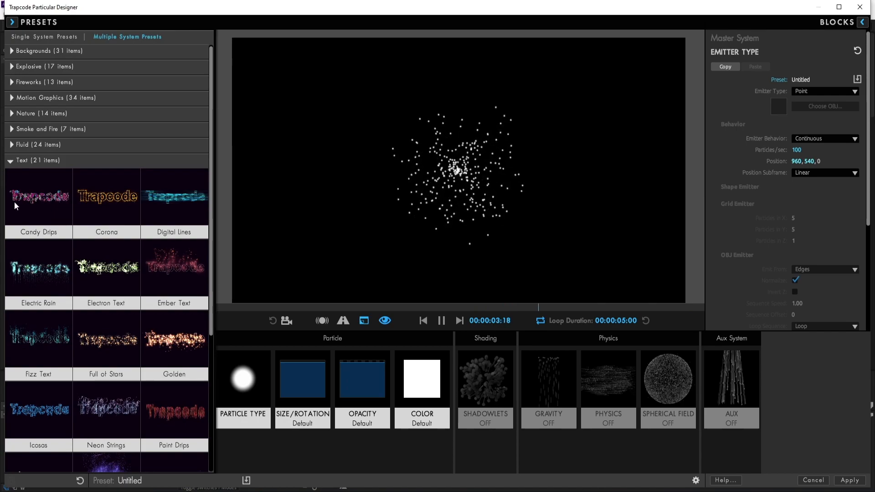
left_click_drag(212, 138, 213, 165)
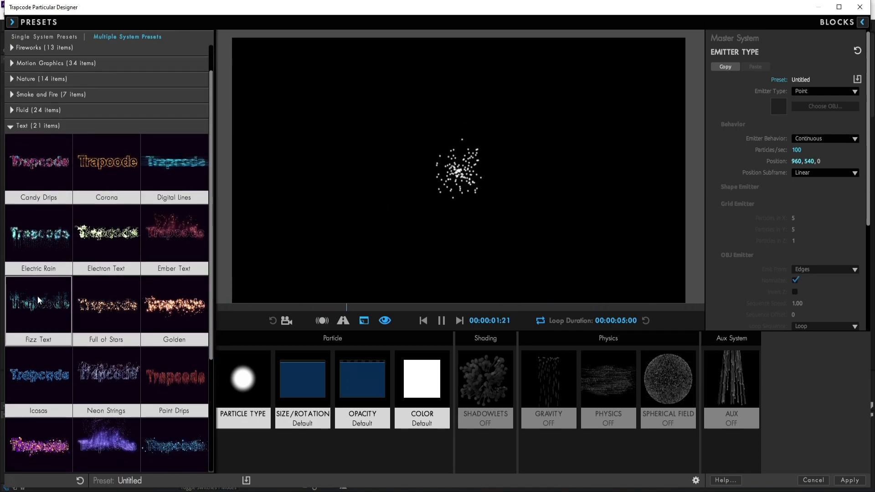
left_click(59, 305)
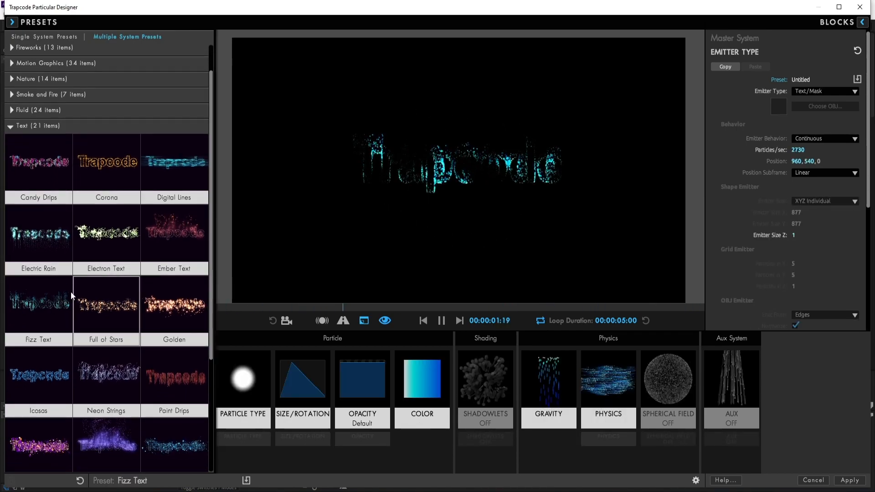
left_click(390, 208)
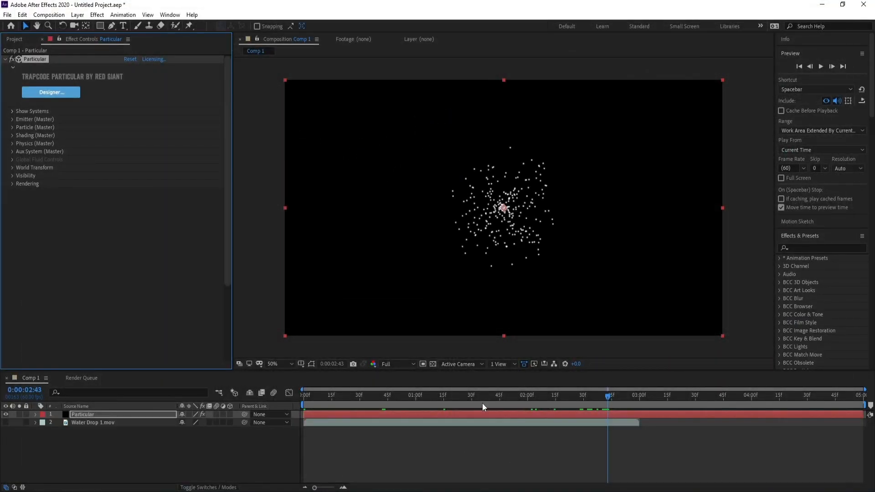
Step: Hide System 2 of the Particular effect, leaving only the Master System visible, and scrub through the animation
left_click_drag(402, 397, 505, 399)
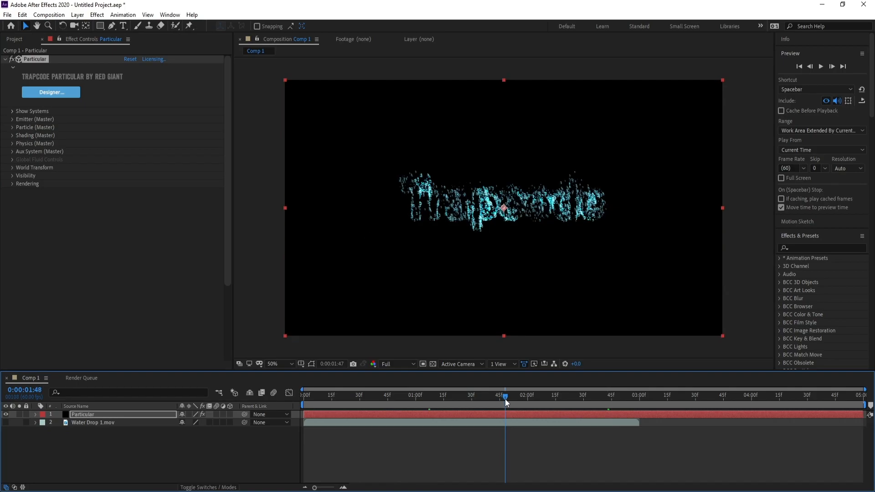
scroll(507, 260, "up", 2)
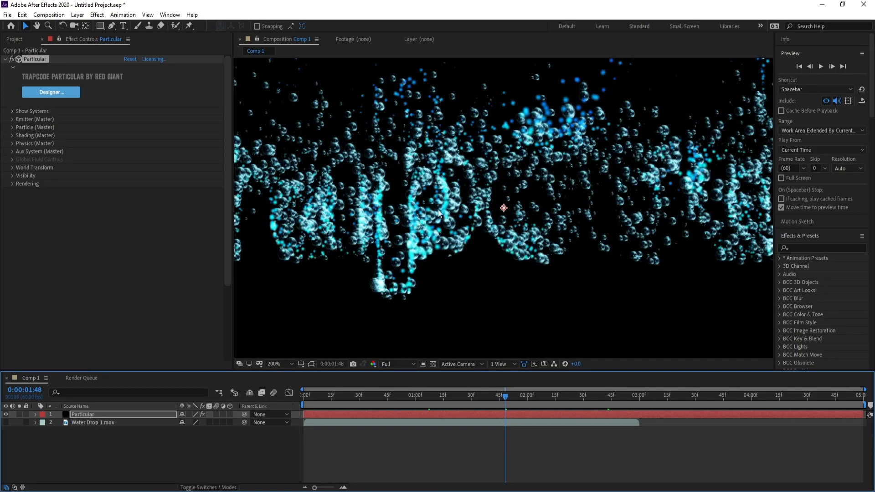
left_click(12, 111)
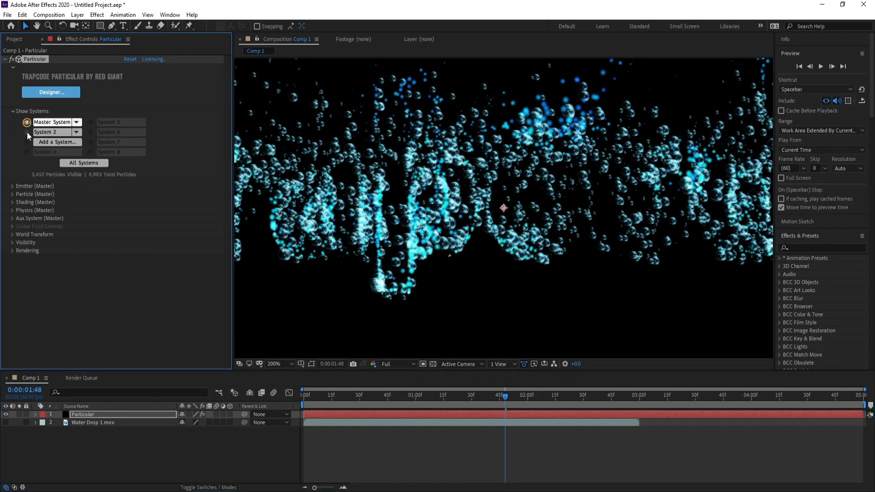
key("comma")
key("comma")
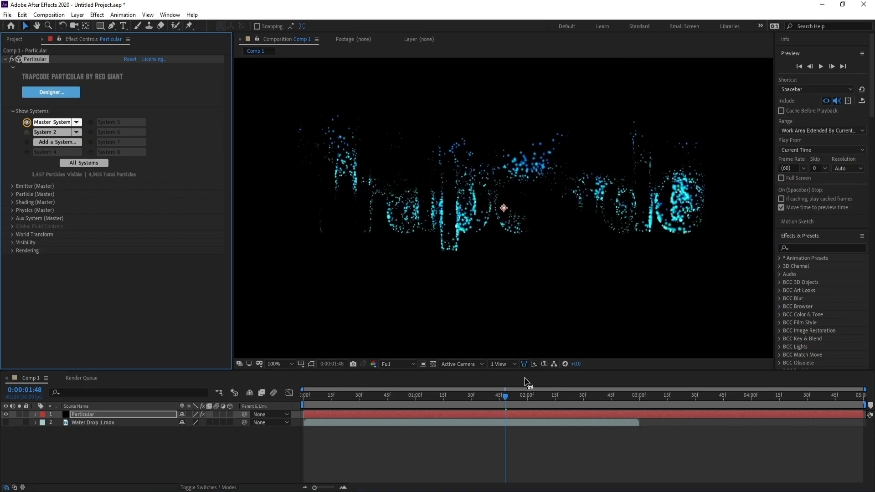
left_click_drag(504, 399, 323, 405)
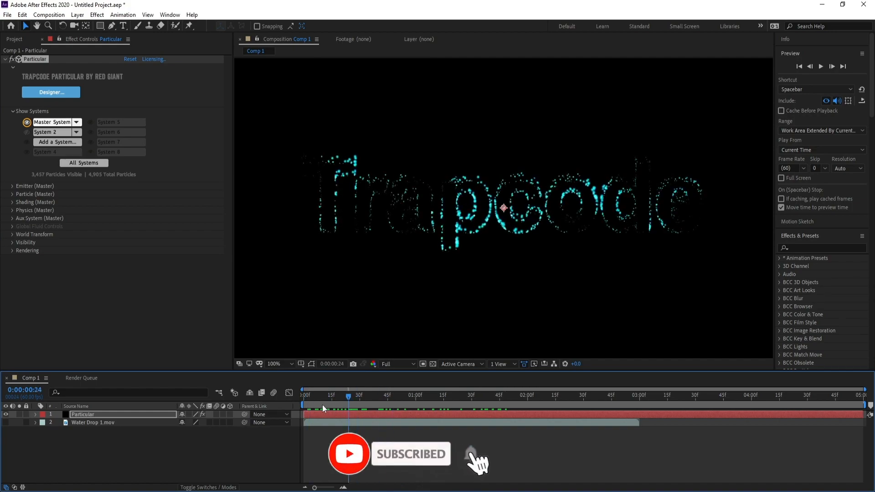
left_click(11, 112)
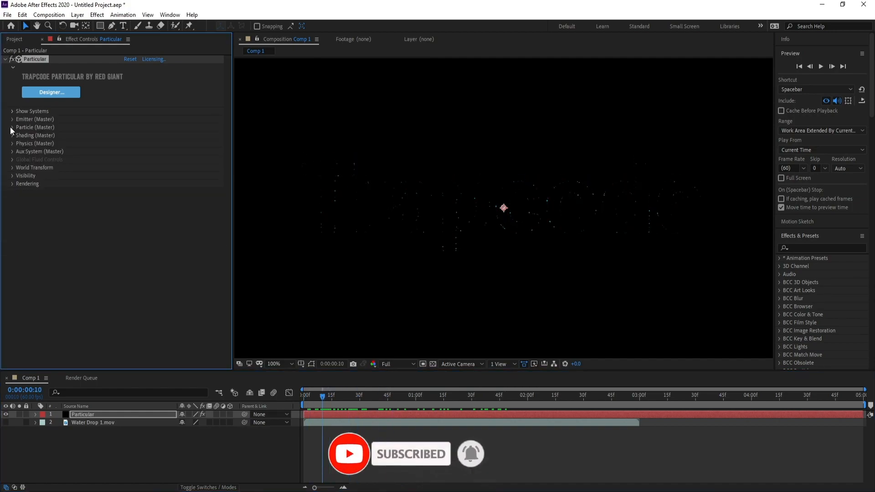
Step: Set the master emitter's Velocity, Velocity Random, Velocity Distribution and Velocity from Motion to 0, and scrub to check the motion
left_click(11, 119)
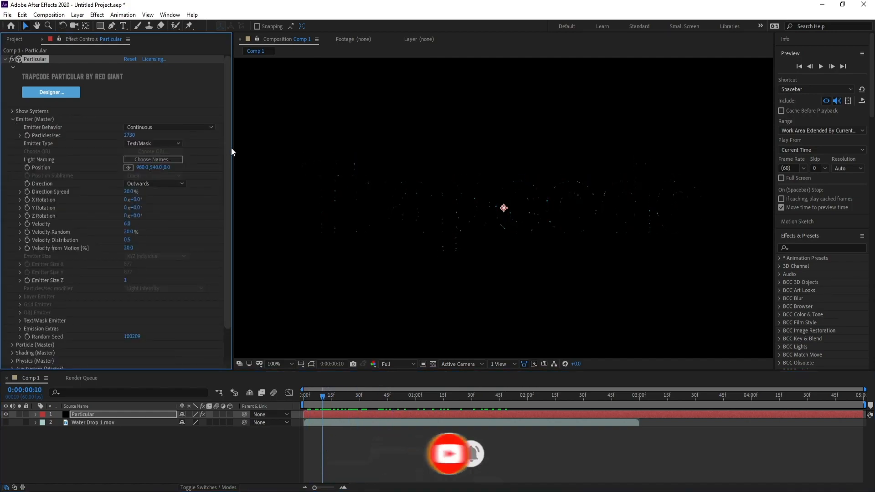
left_click(126, 225)
type("0")
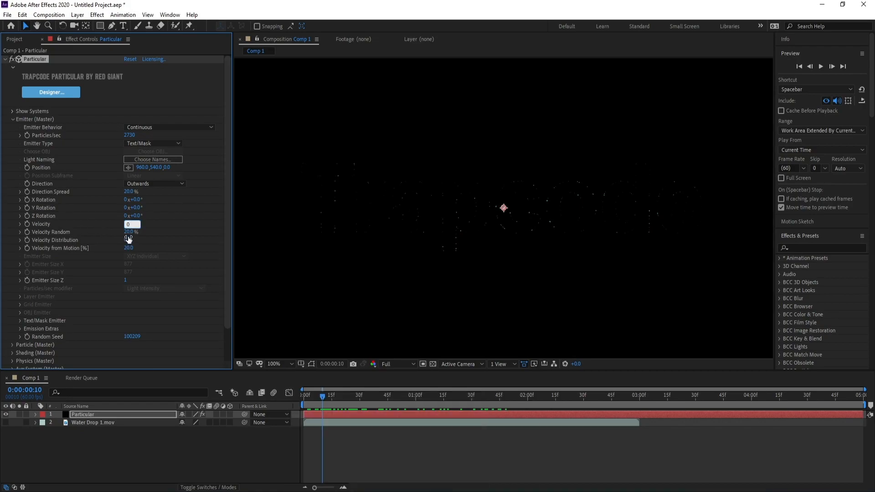
left_click(130, 232)
left_click(128, 241)
left_click(129, 248)
key("Return")
left_click_drag(371, 399, 457, 403)
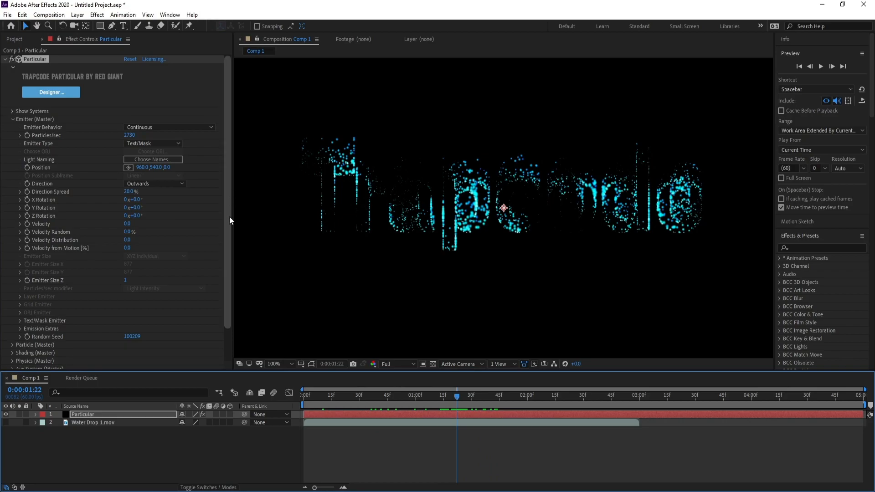
Step: Set the master particle Life to 1.0 second
scroll(229, 210, "down", 2)
left_click(12, 308)
scroll(31, 267, "down", 7)
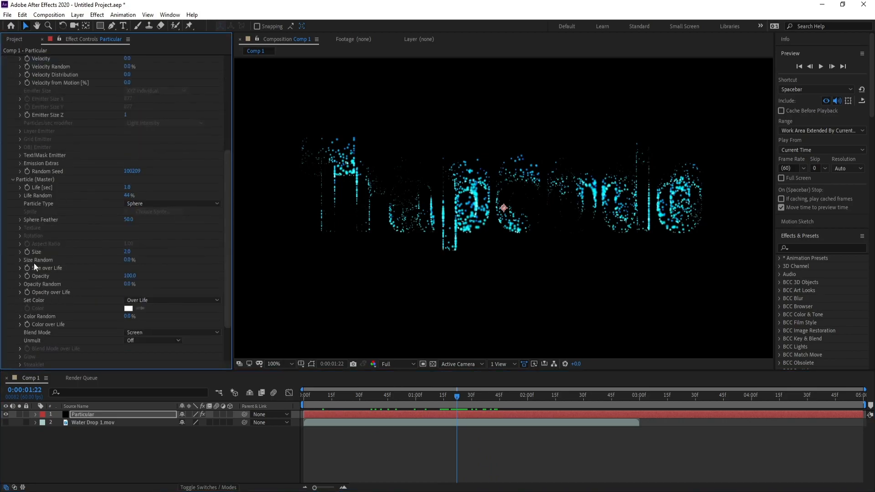
left_click(127, 187)
type("1")
key("Return")
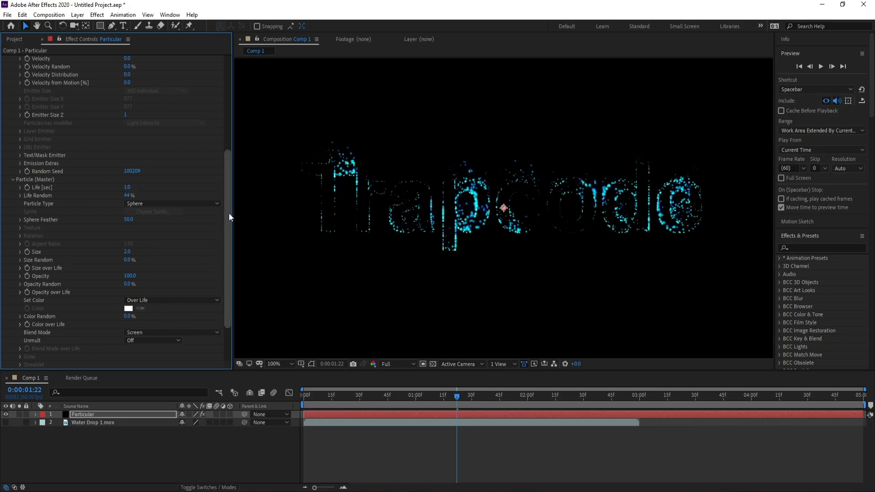
Step: Set the Gravity in the master Physics settings to 0 and preview the animation
scroll(229, 212, "down", 3)
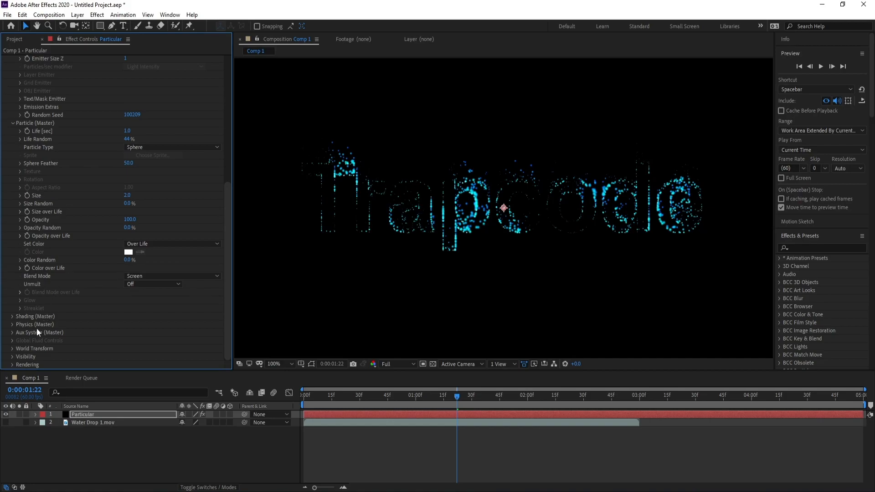
left_click(12, 324)
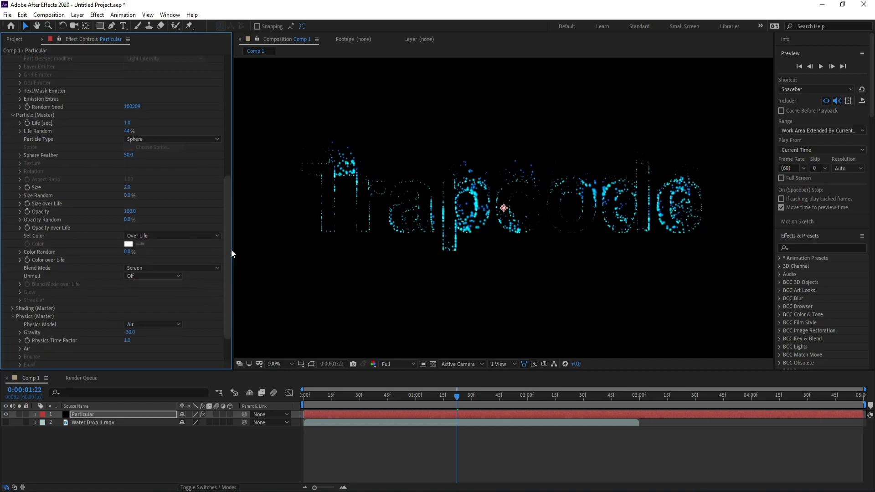
scroll(229, 260, "down", 2)
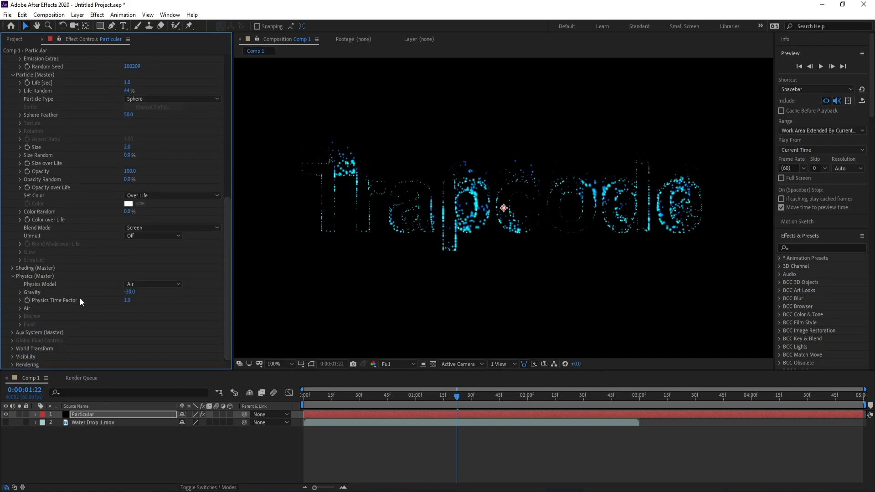
left_click(129, 294)
type("0")
key("Return")
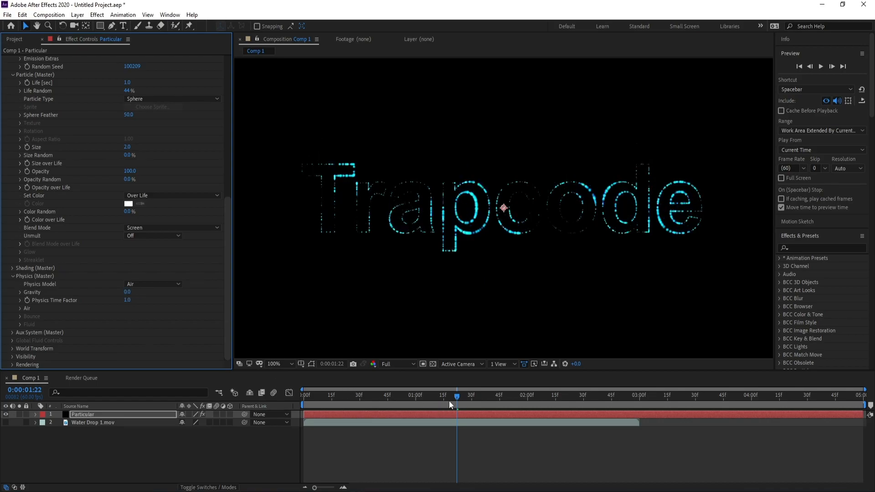
left_click_drag(449, 400, 320, 402)
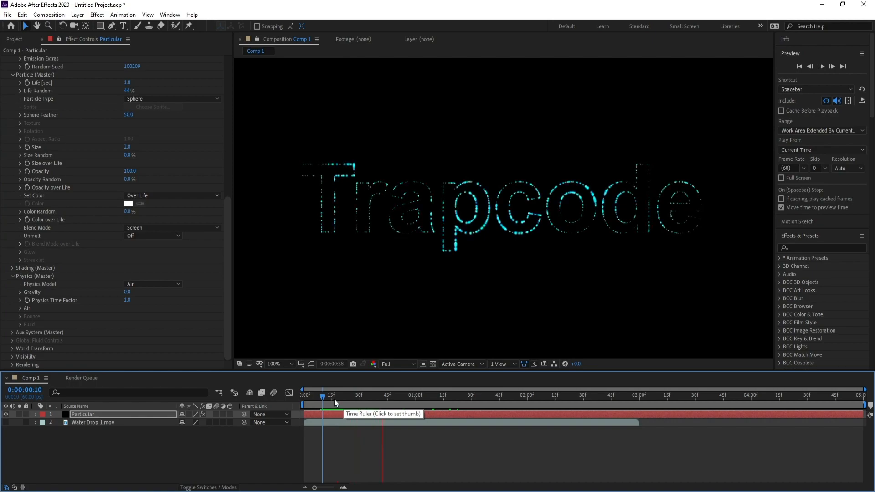
left_click(422, 408)
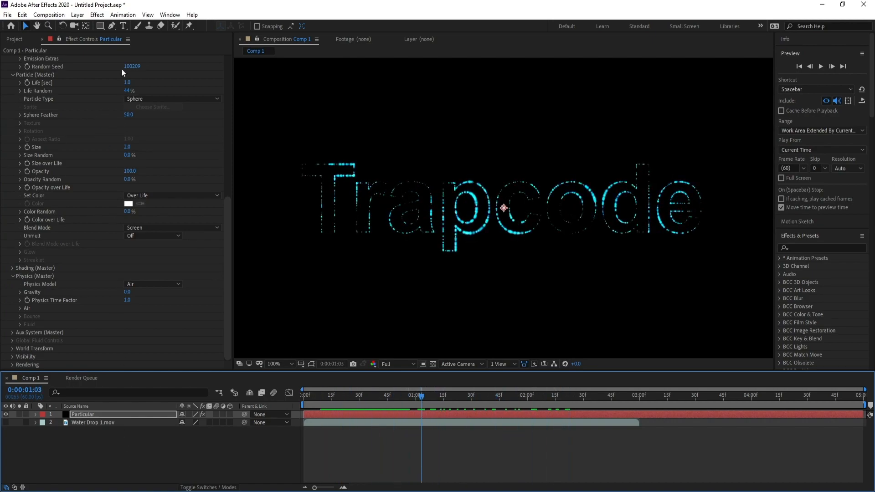
Step: Create a text layer reading "Graphic 4u" above the particle text in the composition
left_click(123, 26)
left_click(449, 162)
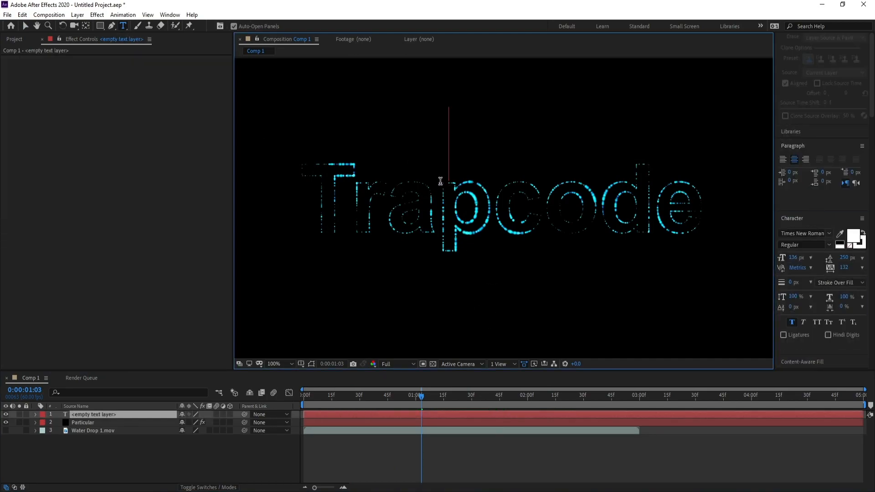
type("Graphic")
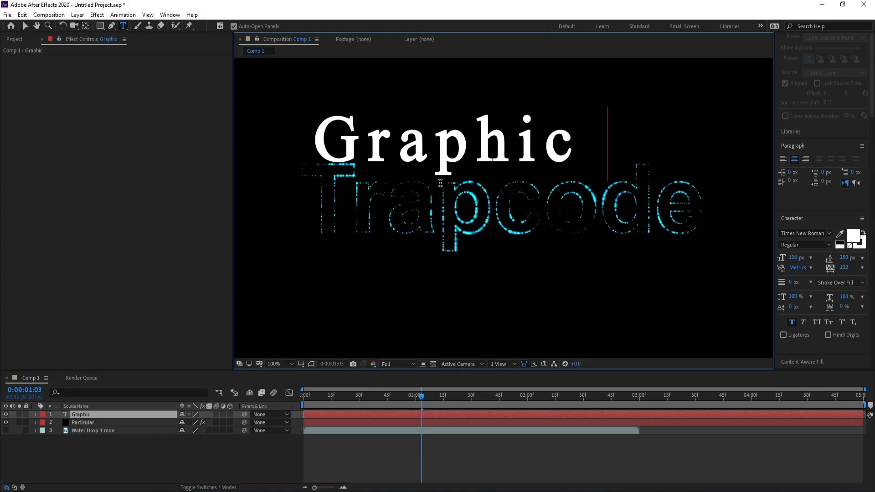
type(" 4u")
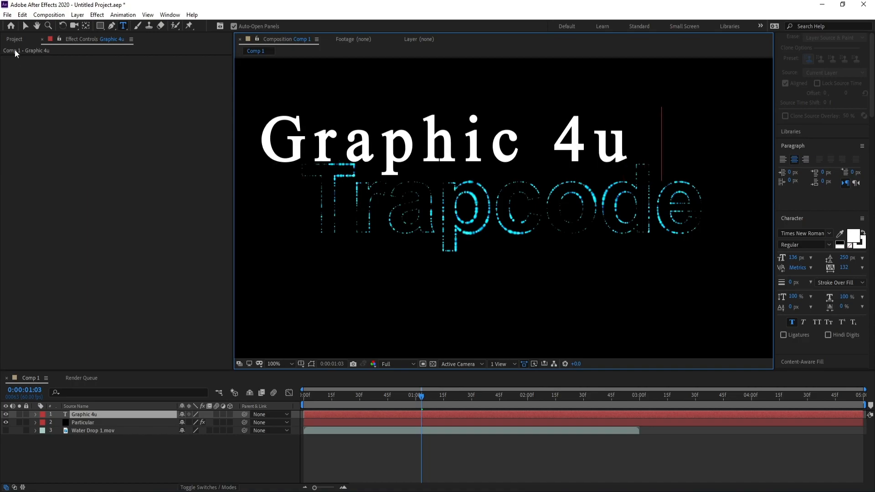
Step: Scale the "Graphic 4u" text layer to 205% and center it horizontally over the particle text
left_click(26, 26)
left_click_drag(414, 137, 486, 165)
key("comma")
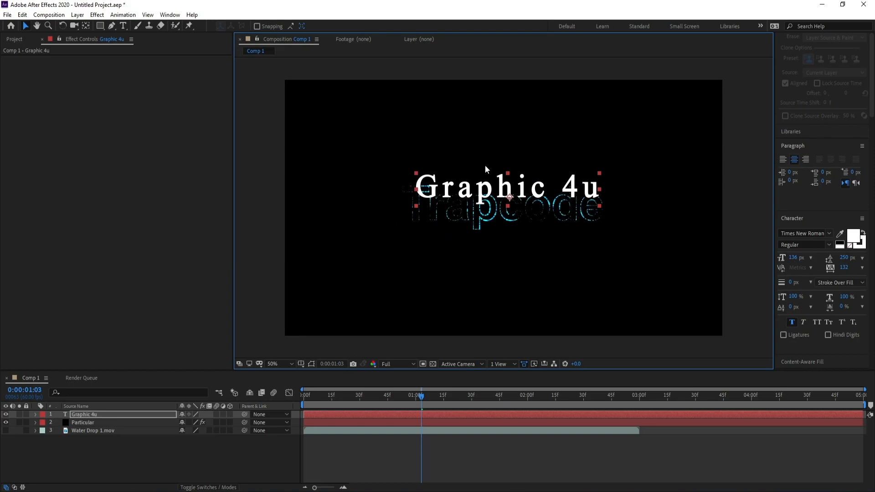
key("s")
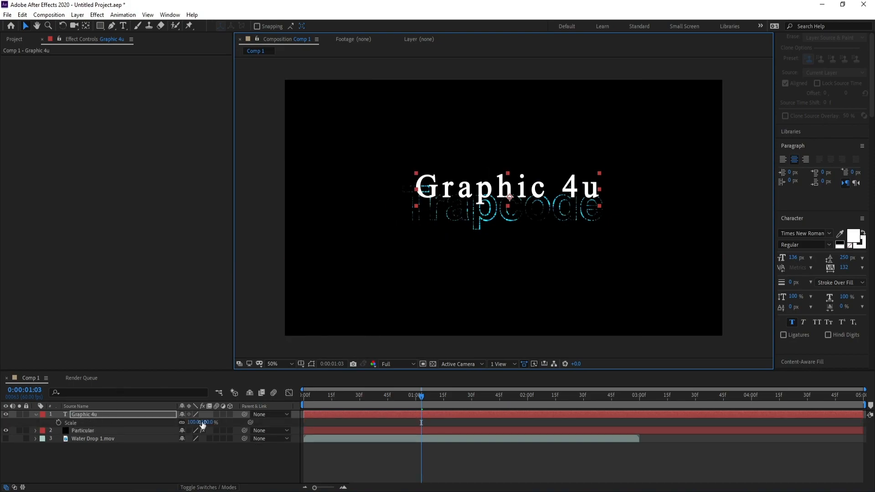
left_click_drag(196, 426, 238, 421)
left_click_drag(514, 183, 506, 174)
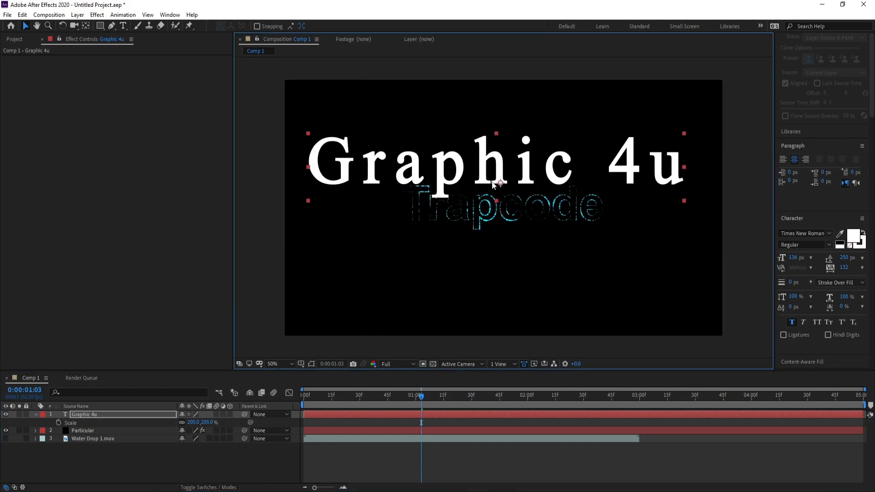
Step: Hide the "Graphic 4u" text layer, collapse its properties and select it
left_click(80, 457)
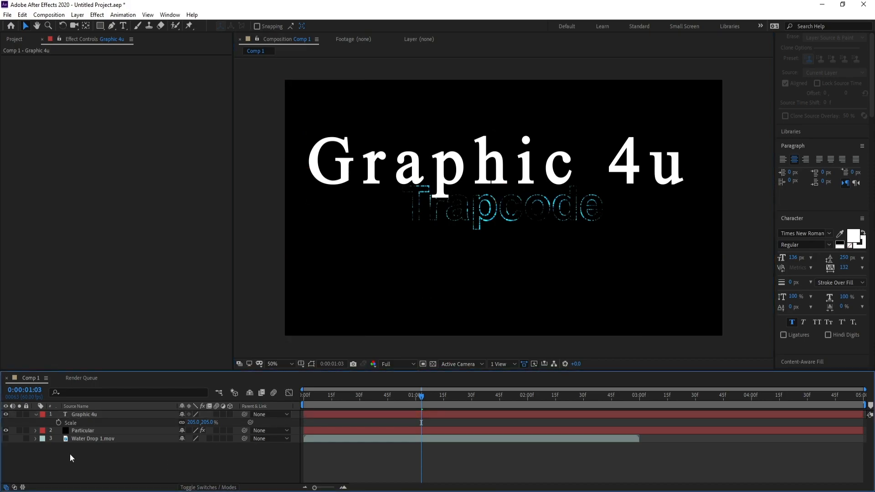
left_click(6, 415)
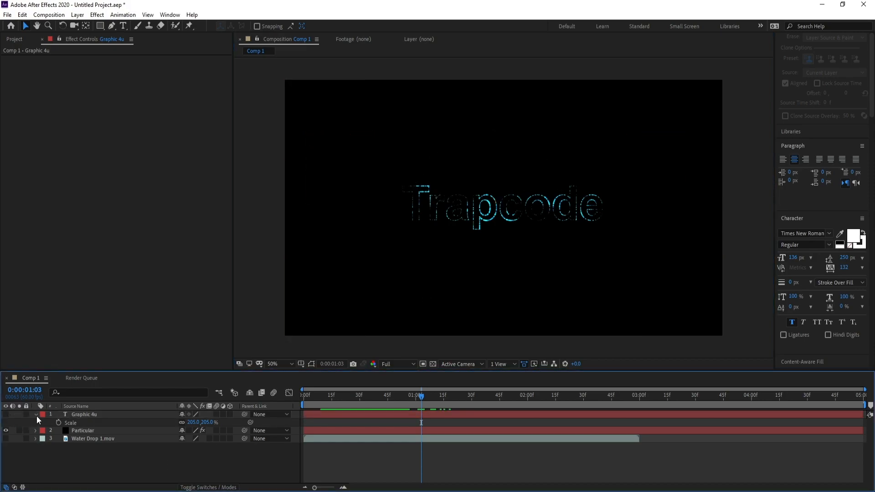
left_click(36, 414)
left_click(80, 414)
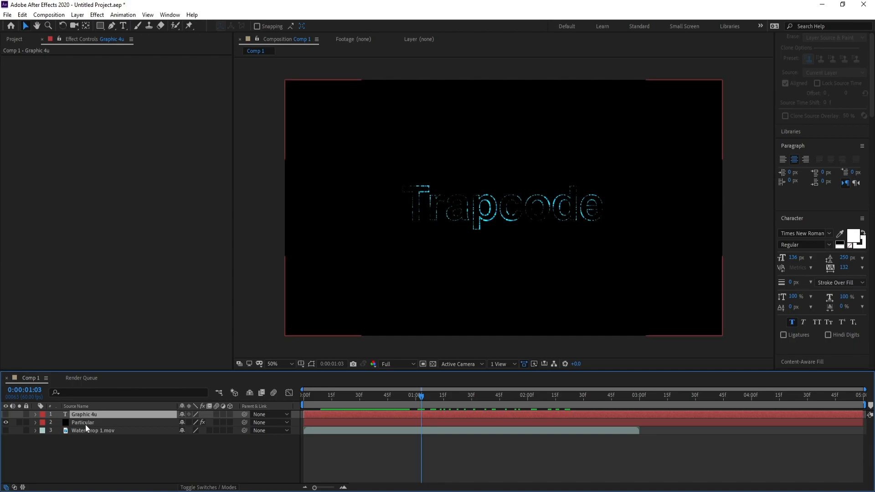
Step: Set the Particular layer's Text/Mask Emitter source to the "Graphic 4u" layer and check the composition at 0:00:01:13
left_click(86, 424)
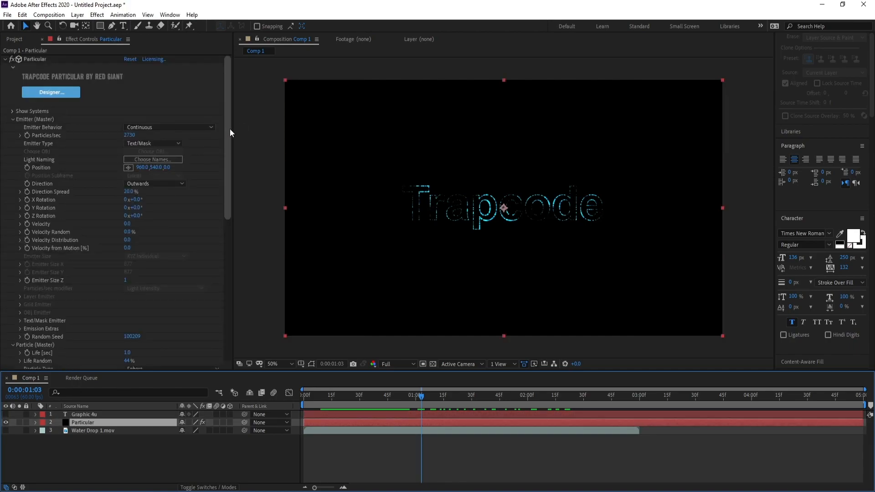
left_click_drag(229, 138, 229, 152)
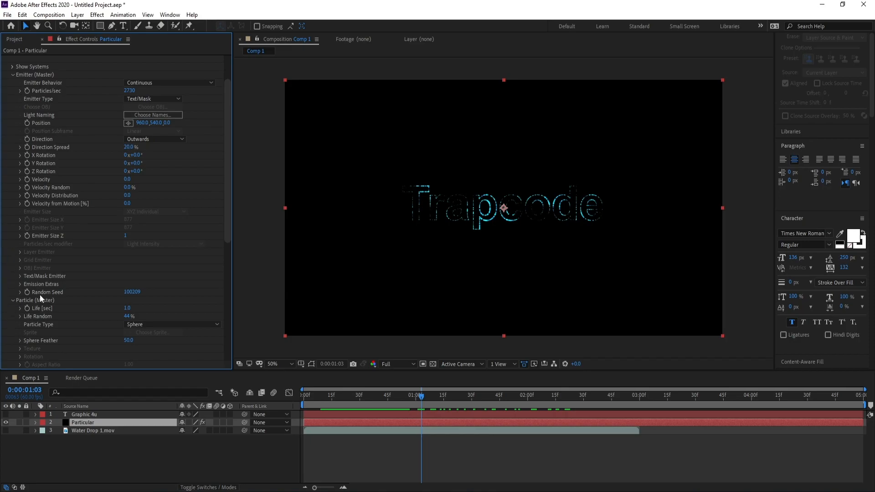
left_click(20, 277)
left_click(133, 284)
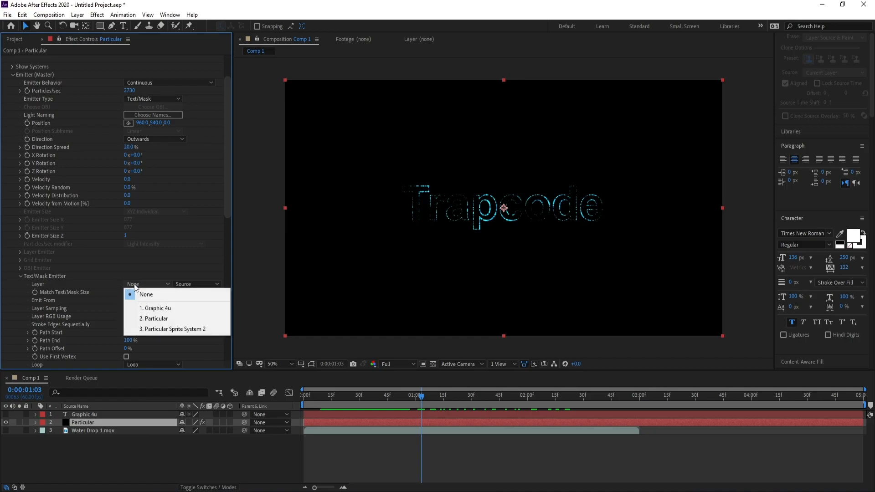
left_click(161, 308)
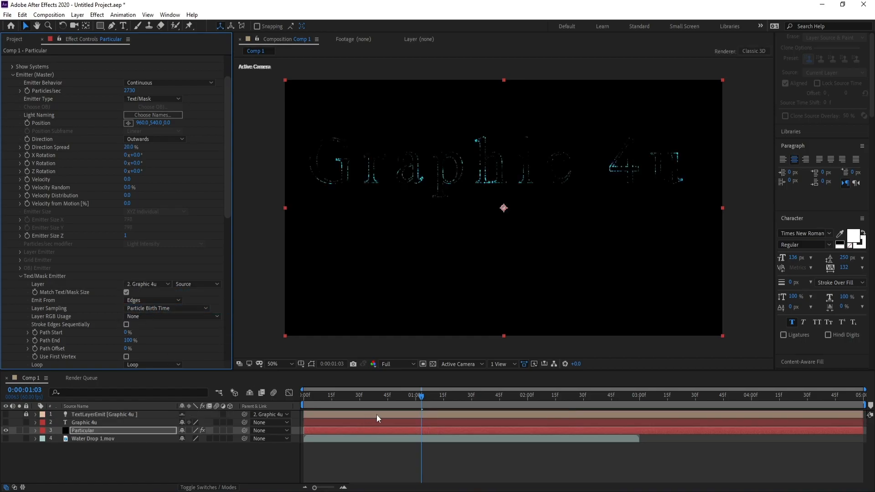
mouse_move(432, 397)
left_mouse_down()
mouse_move(330, 405)
mouse_move(458, 402)
mouse_move(318, 417)
mouse_move(466, 412)
mouse_move(376, 412)
mouse_move(452, 408)
mouse_move(440, 411)
left_mouse_up()
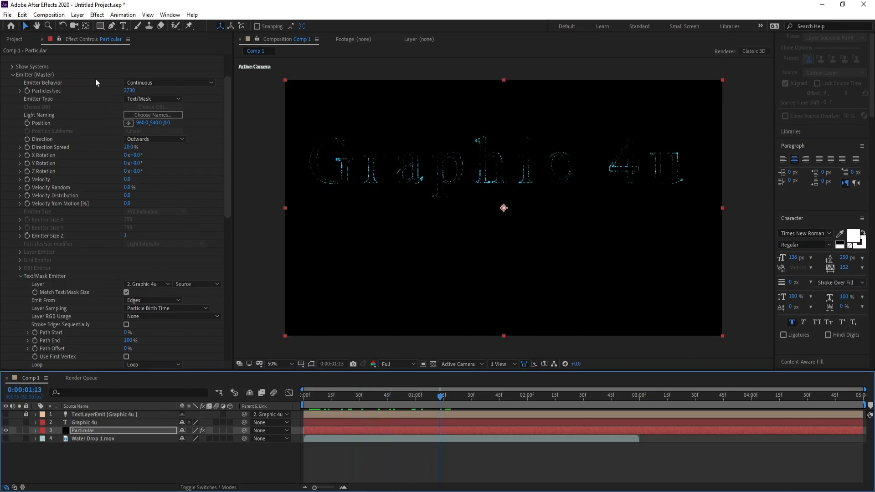
Step: Create a black composition-size solid named "Form" above the Particular layer
left_click(78, 15)
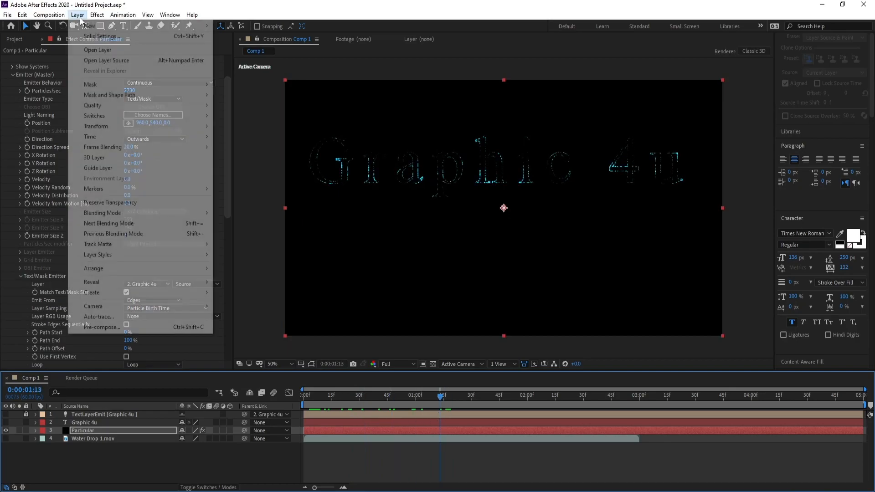
mouse_move(91, 34)
left_click(378, 69)
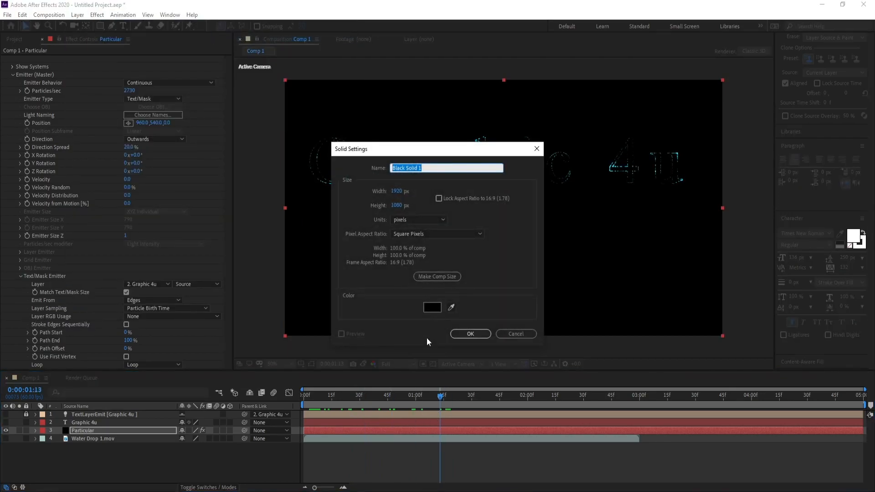
type("Form")
key("Return")
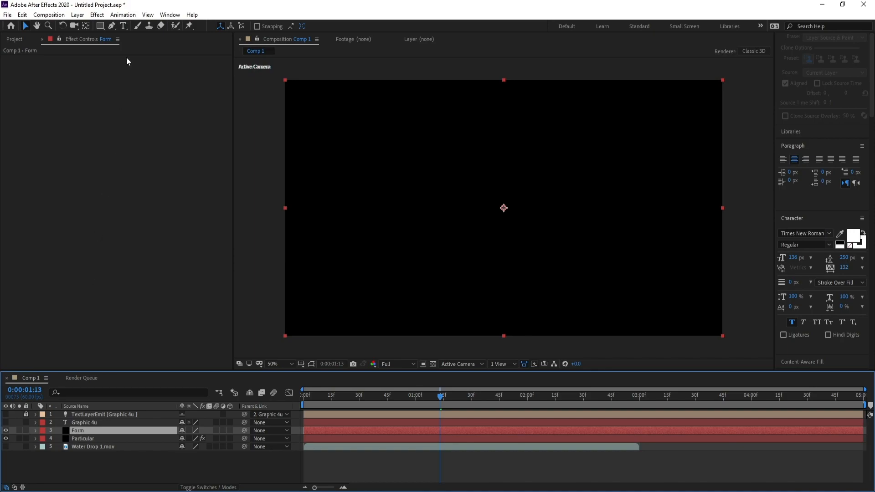
Step: Apply the Trapcode Form effect to the Form solid and move the current time to 0:00:01:28
left_click(97, 14)
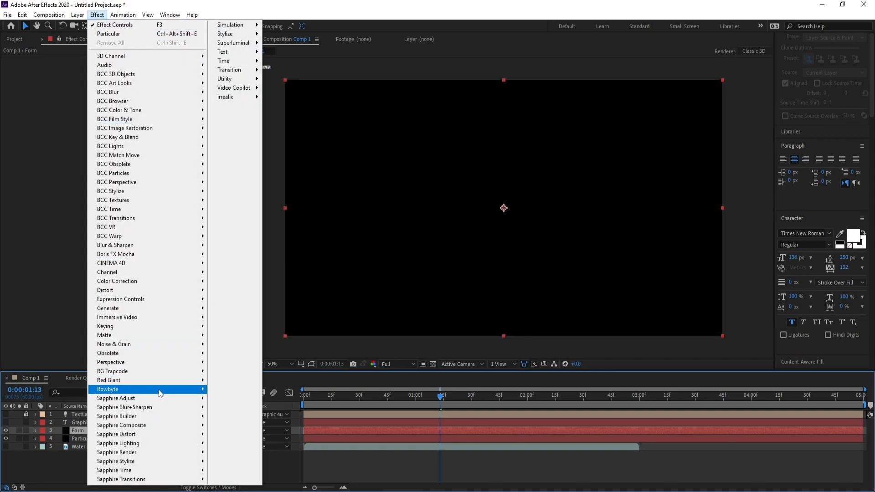
mouse_move(160, 394)
left_click(234, 394)
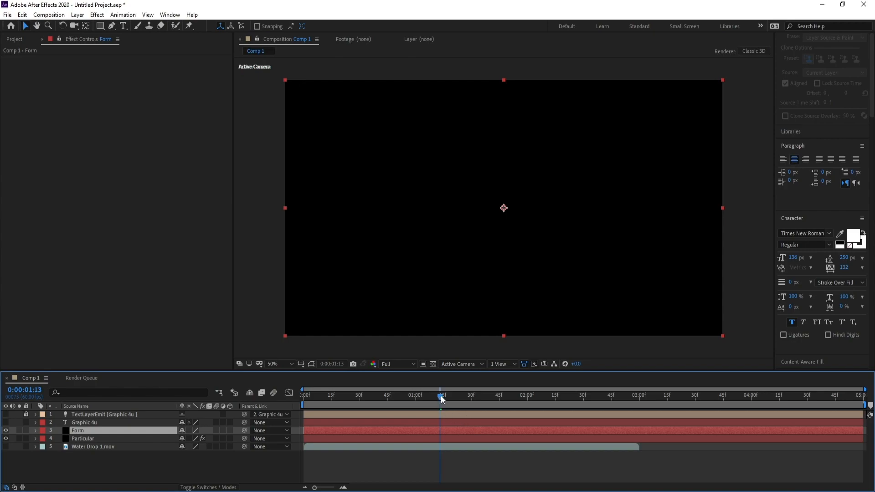
left_click_drag(442, 400, 469, 400)
Step: In the Form Designer, try the Digital Aura and Electric Text presets, and apply a text preset with cyan particles around outlined letters
left_click(64, 94)
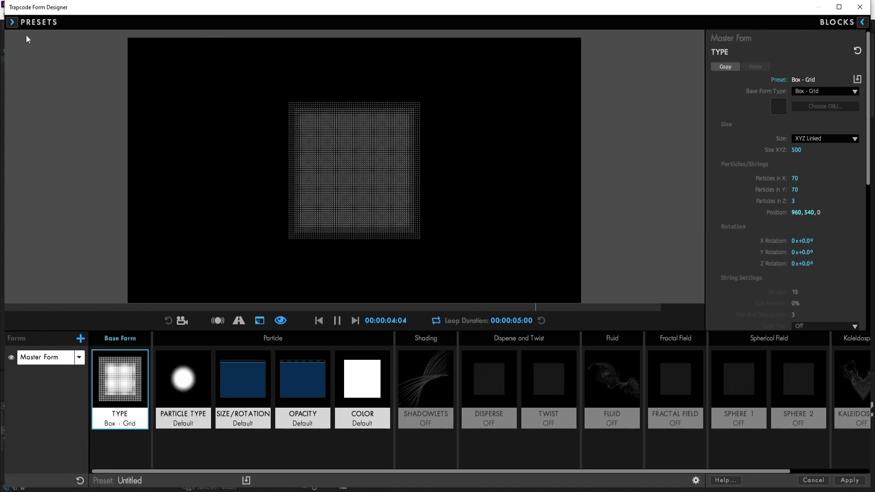
left_click(18, 20)
mouse_move(212, 111)
left_mouse_down()
mouse_move(212, 221)
mouse_move(208, 103)
left_mouse_up()
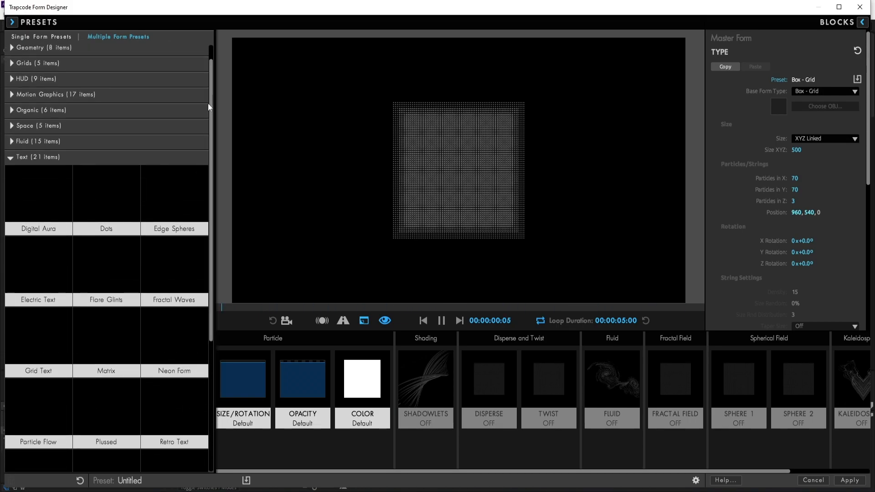
left_click(44, 201)
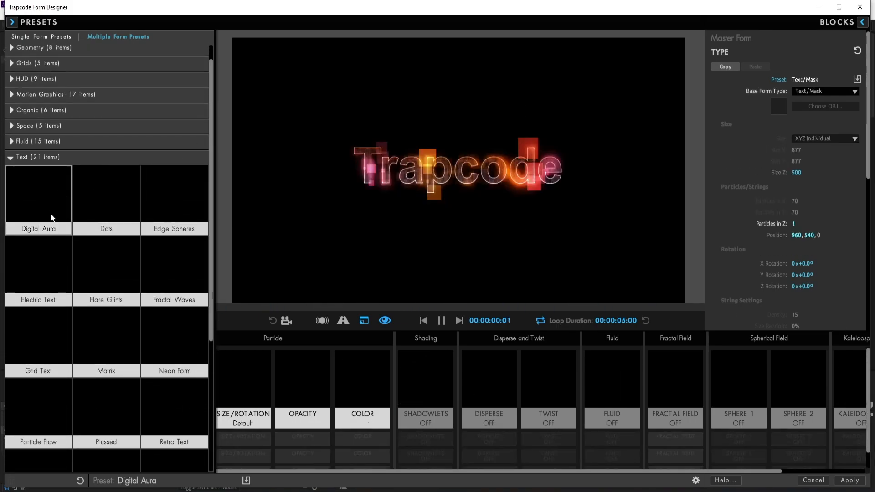
left_click(51, 268)
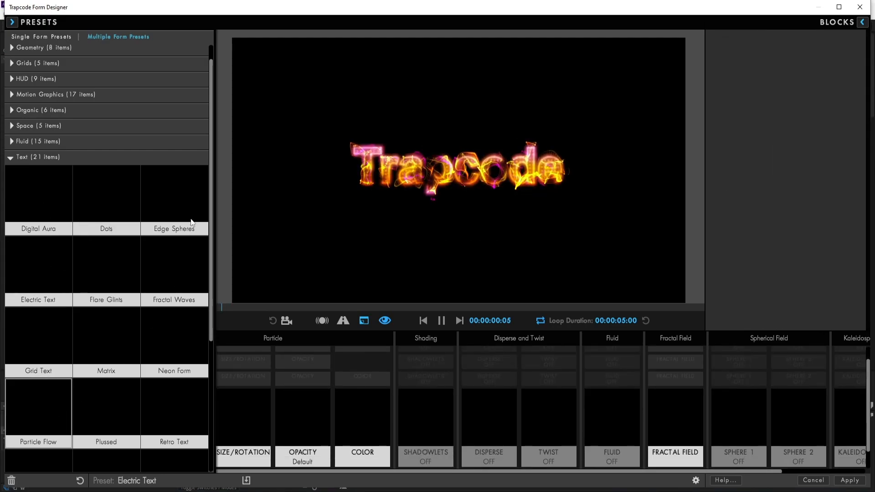
left_click_drag(211, 187, 210, 206)
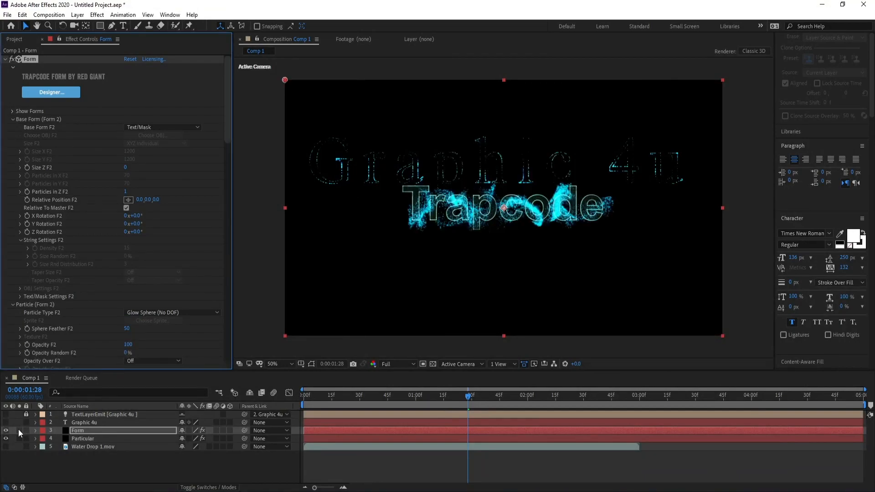
Step: Solo the Form layer and check its particles at 0:00:02:01 and 0:00:01:45
left_click(19, 430)
left_click(529, 396)
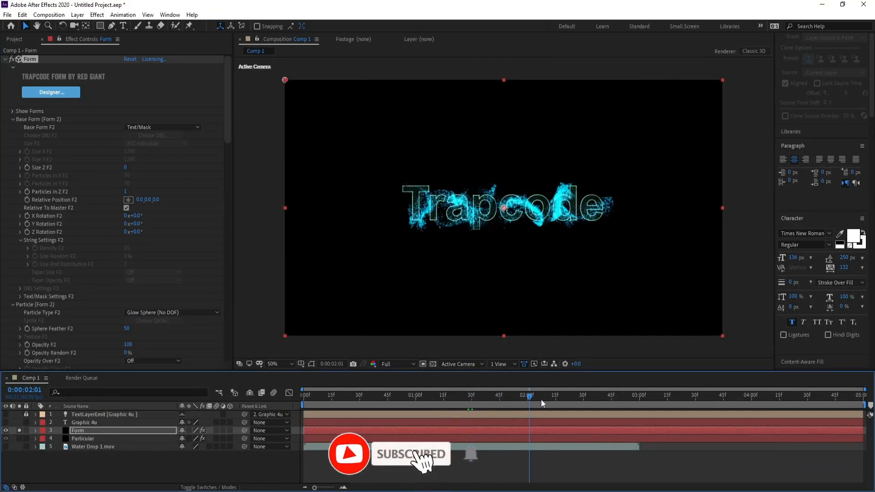
left_click(499, 397)
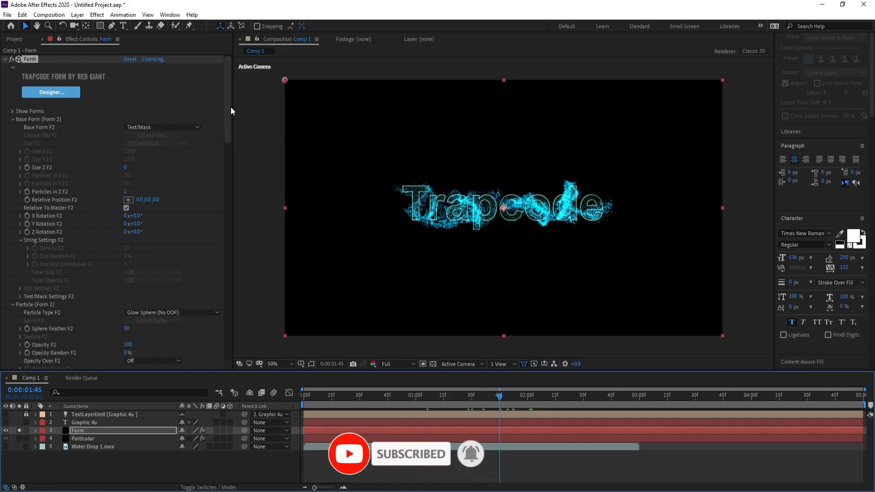
Step: In Form 2's Text/Mask Settings, turn off Use Master Layer and choose "Graphic 4u" as the source layer
left_click_drag(229, 113, 231, 129)
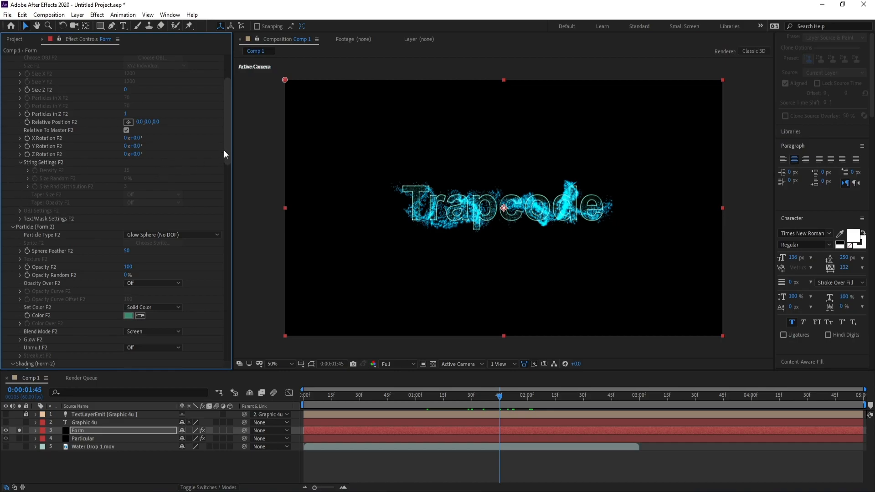
left_click_drag(226, 149, 224, 171)
left_click_drag(224, 174, 223, 134)
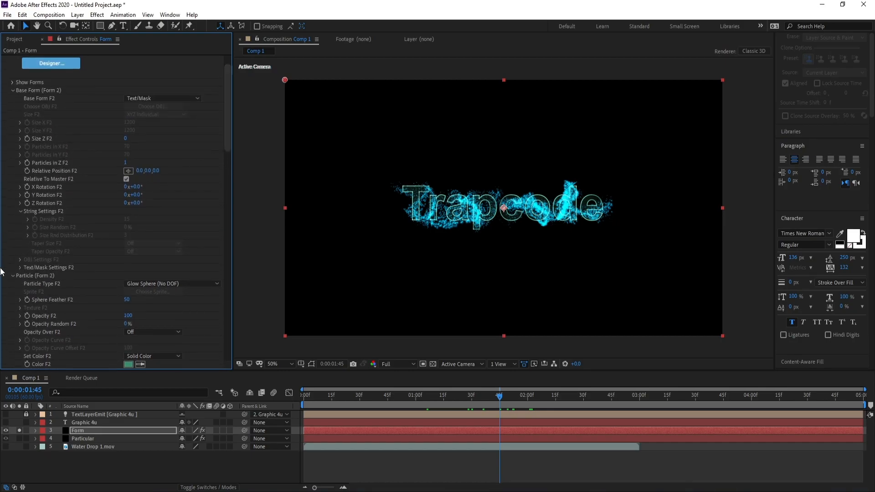
left_click(17, 268)
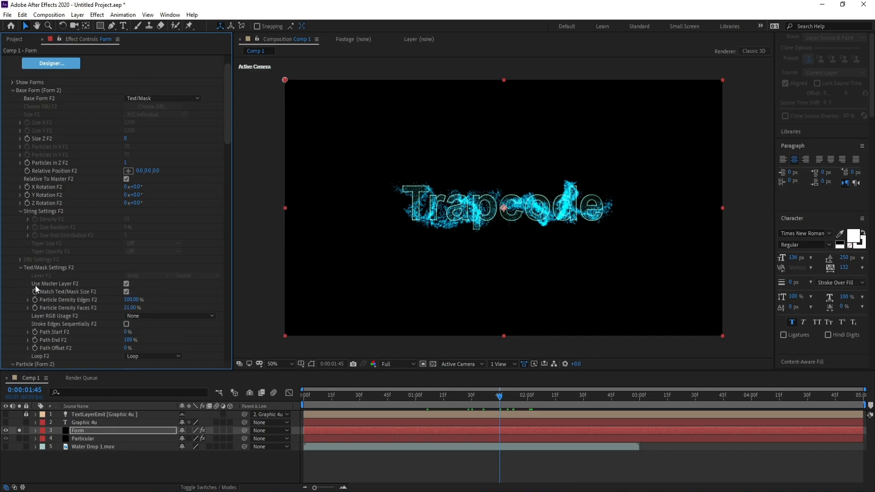
left_click(127, 284)
left_click(145, 276)
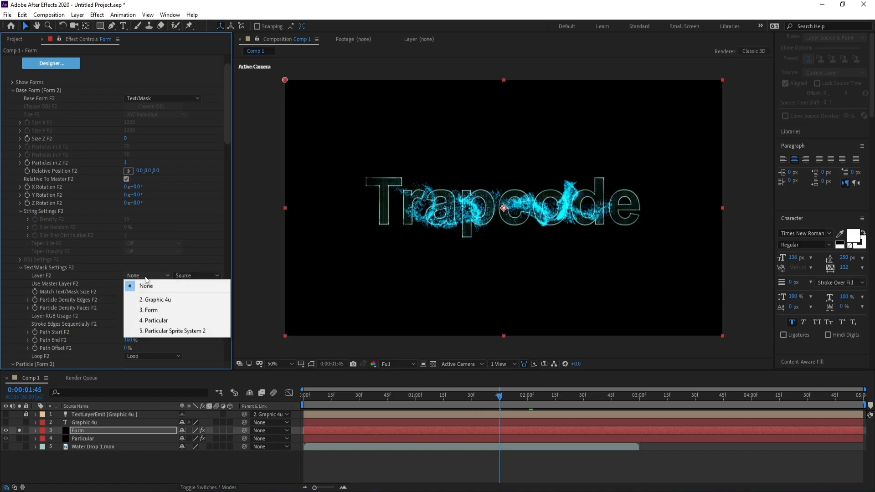
left_click(164, 300)
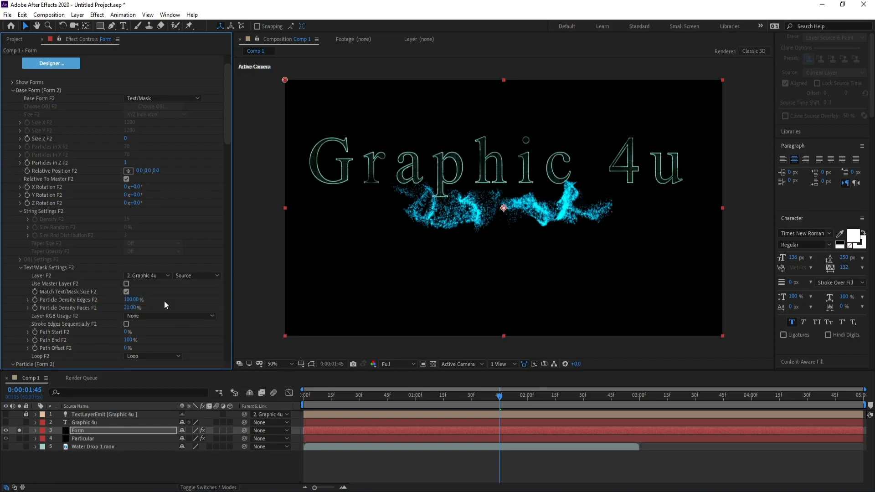
Step: Show the Master Form's base settings and choose "Graphic 4u" as its Text/Mask layer
left_click_drag(227, 135, 229, 116)
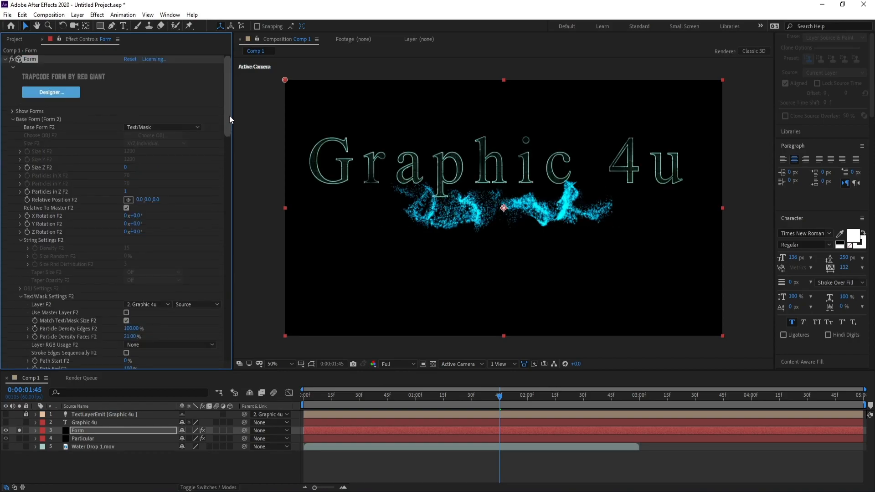
left_click(13, 111)
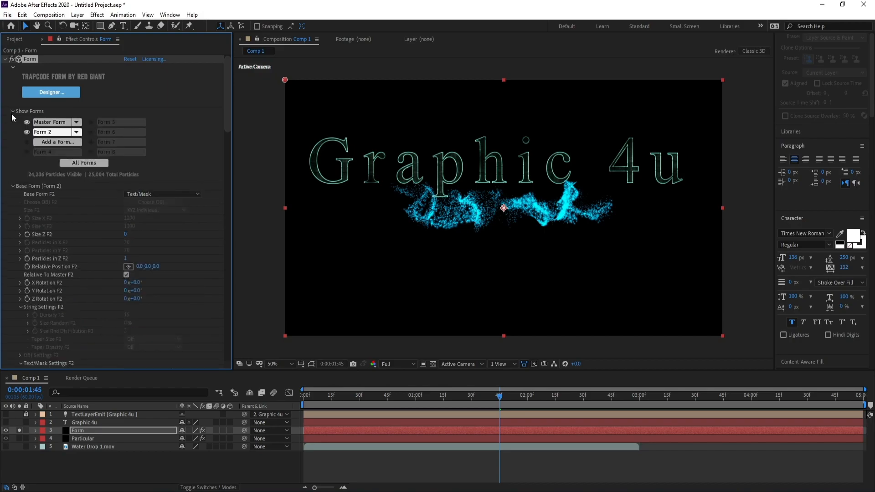
left_click(51, 122)
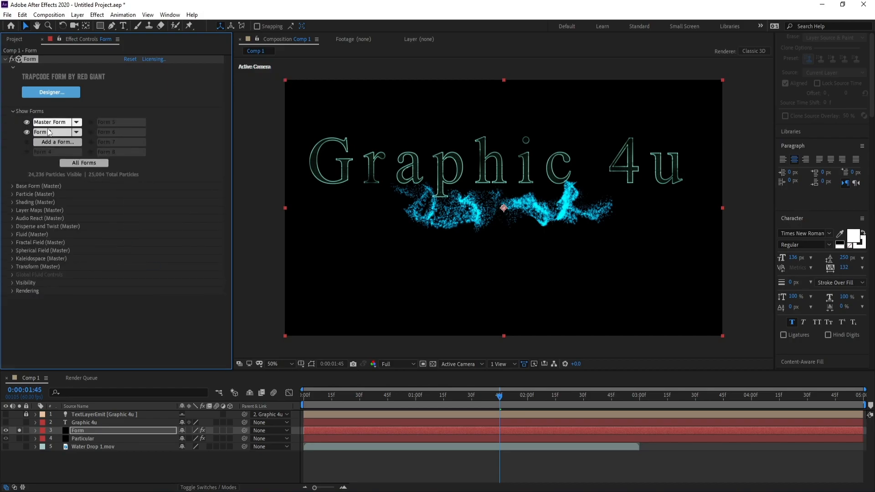
left_click(12, 186)
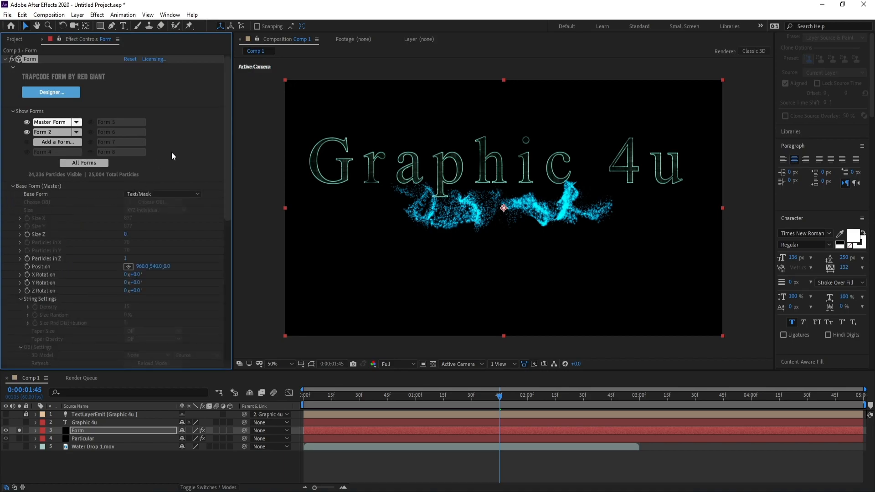
scroll(223, 141, "down", 5)
left_click_drag(226, 146, 226, 149)
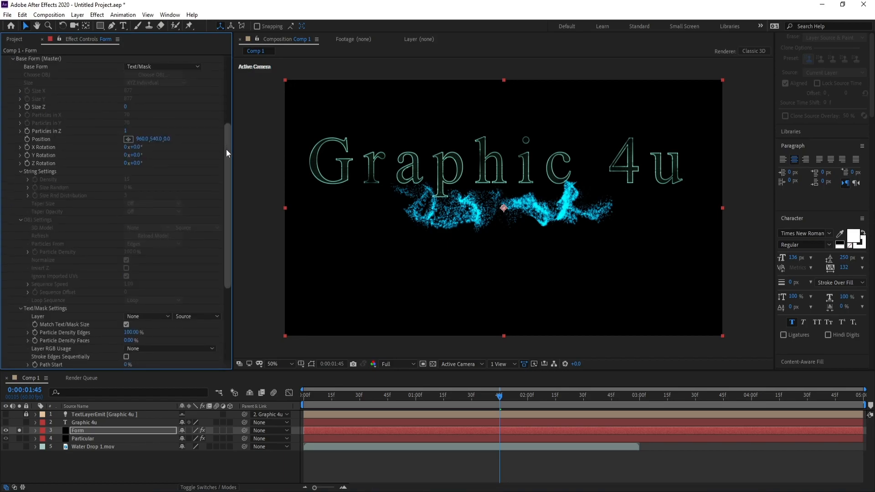
left_click(149, 308)
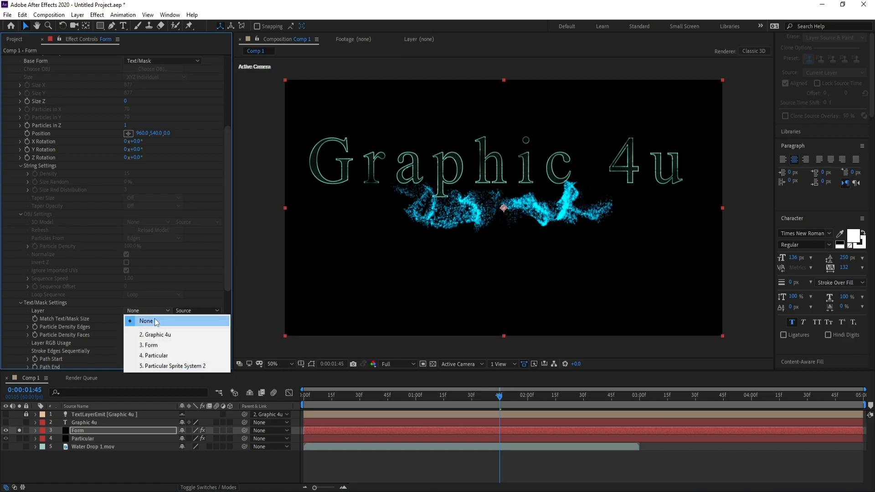
left_click(162, 334)
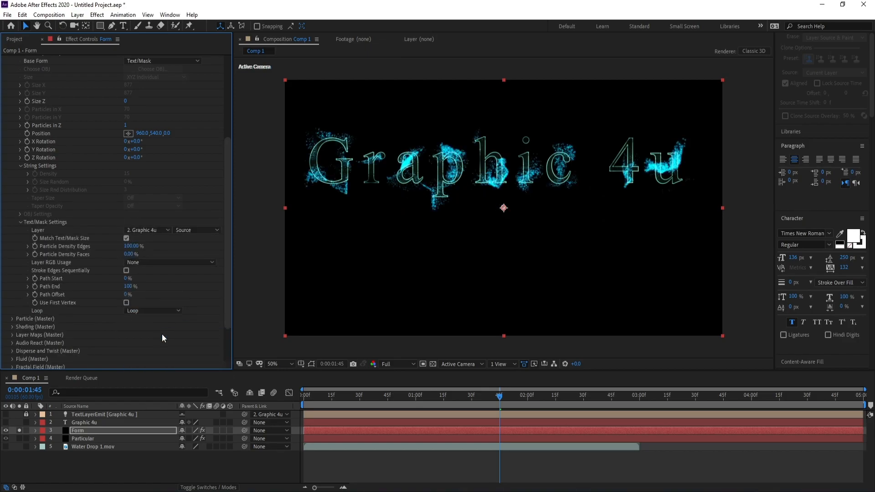
Step: Turn off solo for the Form layer and toggle the visibility of the Particular and Form layers to compare them
left_click(19, 431)
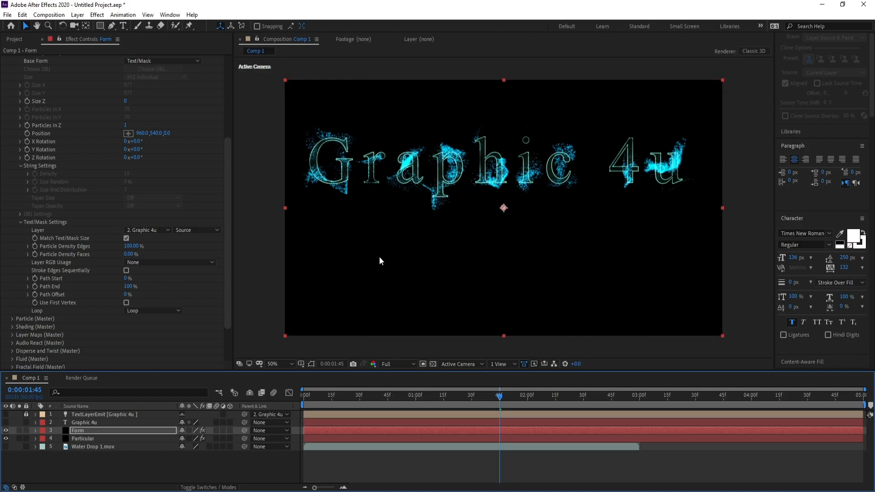
left_click(5, 438)
left_click(6, 438)
left_click(6, 437)
left_click(5, 433)
left_click(6, 433)
left_click(5, 433)
Step: Shift the Form layer in time so it starts at about one second, previewing the animation from the beginning
left_click(83, 430)
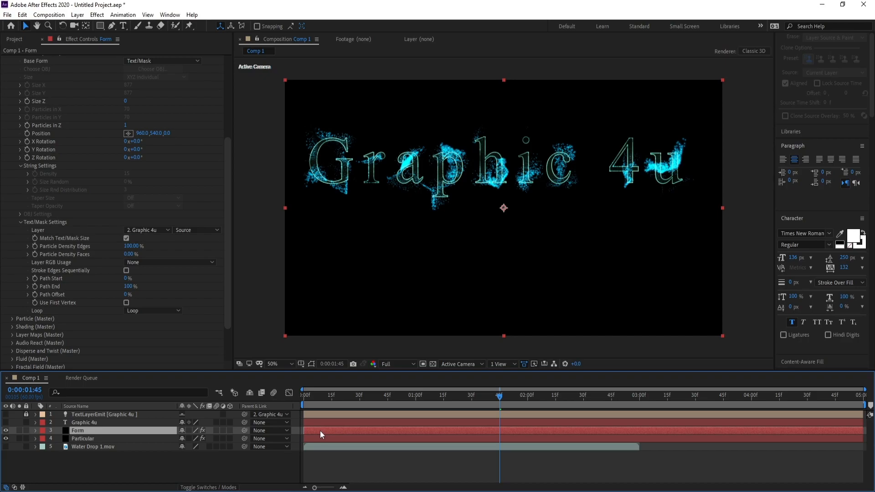
left_click_drag(335, 437, 503, 440)
left_click_drag(500, 395, 241, 403)
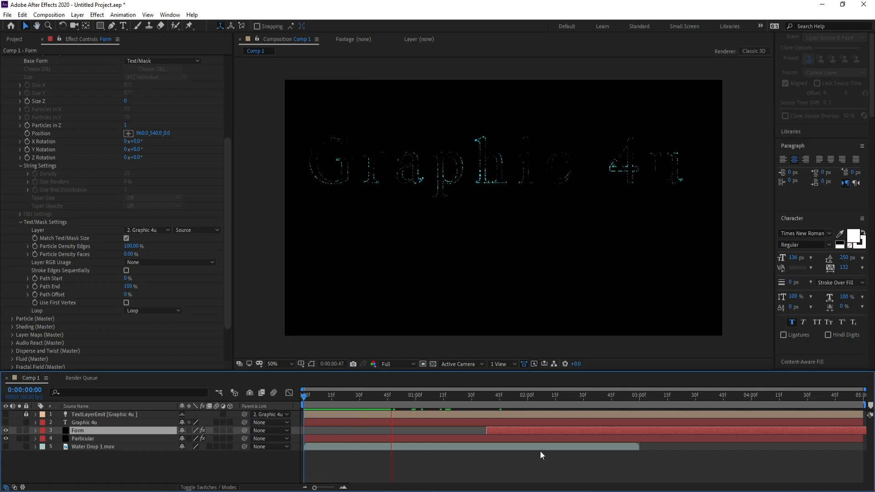
left_click_drag(437, 431, 436, 431)
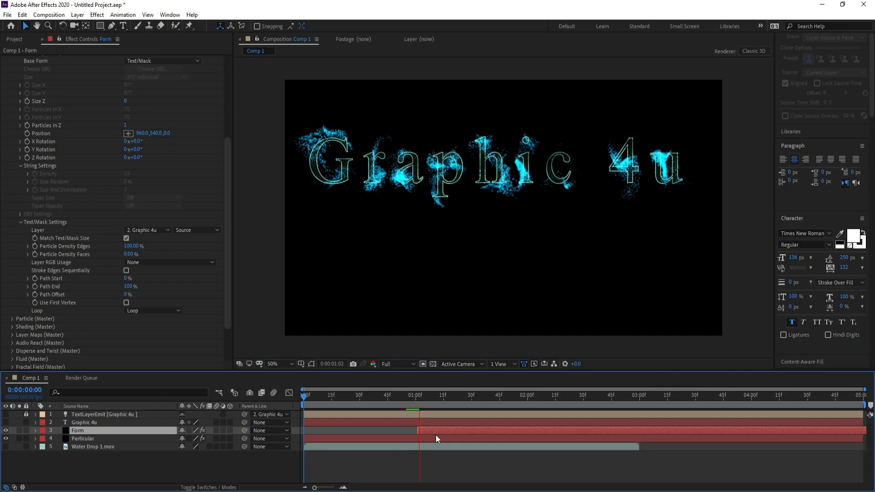
Step: Keyframe the Form layer's Opacity at 0% at 0:00:01:02
left_click(419, 397)
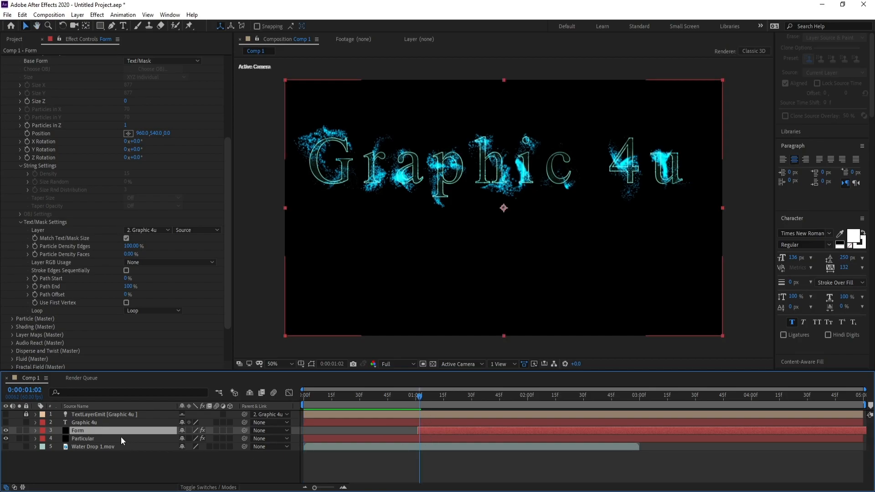
key("t")
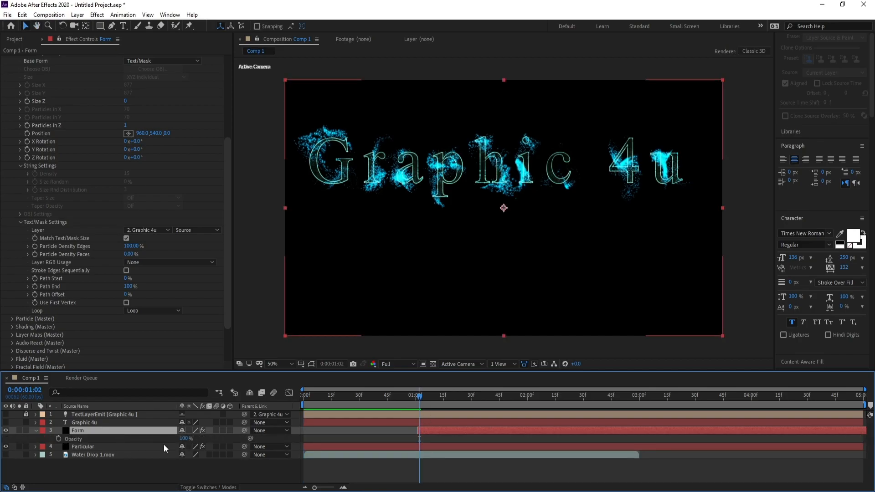
left_click_drag(182, 438, 60, 439)
left_click(59, 438)
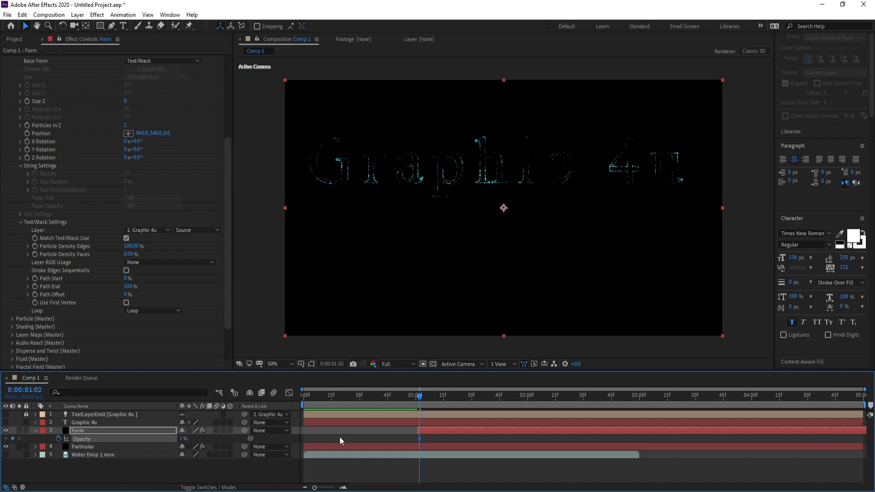
left_click_drag(182, 439, 174, 440)
Step: Add a 100% Opacity keyframe on the Form layer, shift it to just before three seconds, and preview the fade-in
left_click(587, 401)
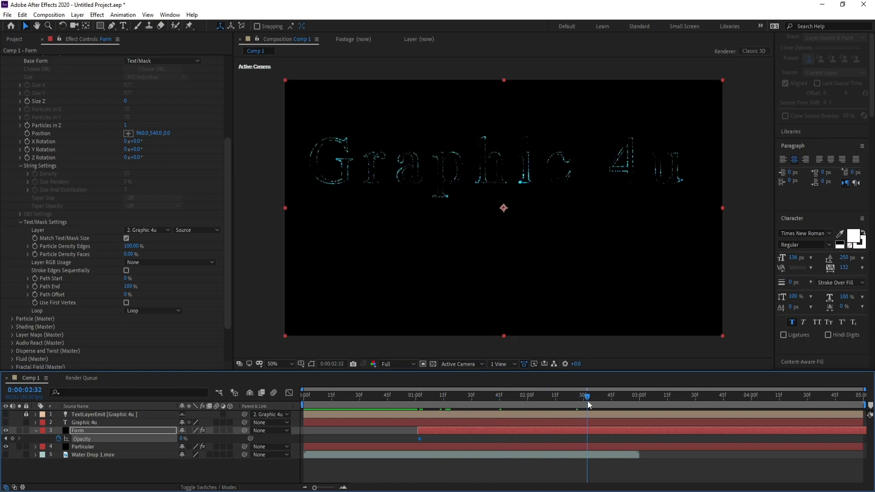
left_click_drag(182, 439, 656, 439)
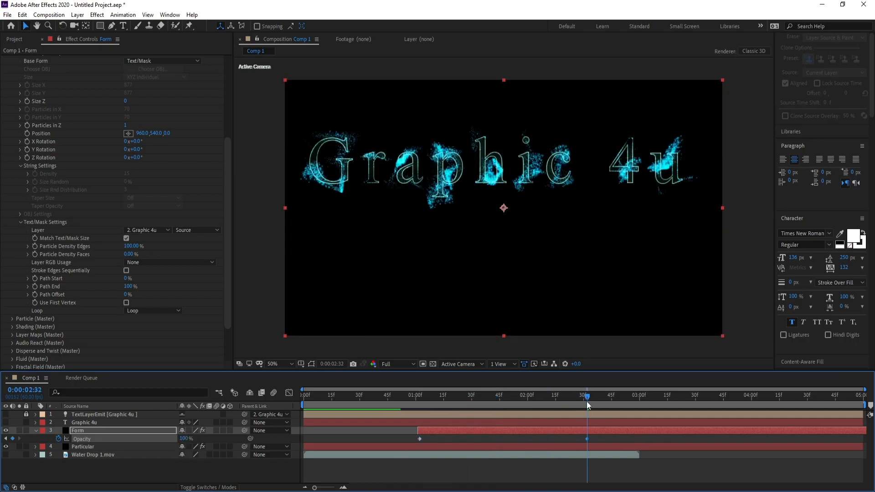
left_click_drag(586, 439, 629, 439)
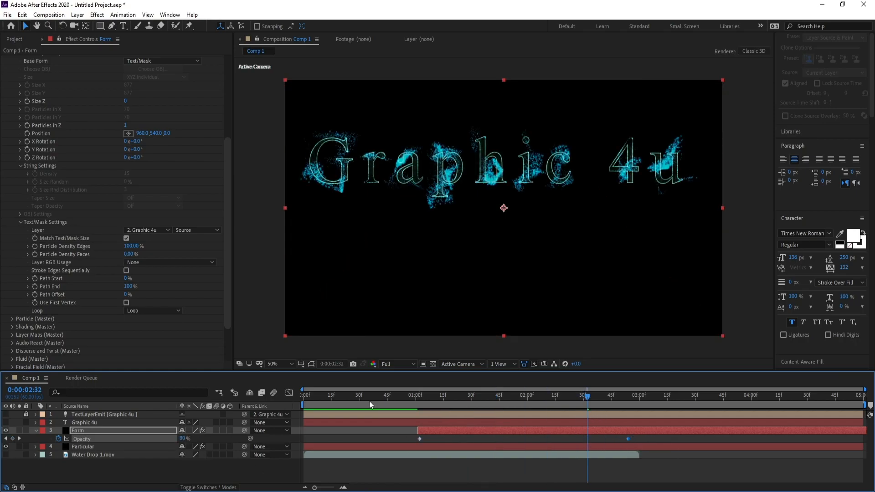
key("Home")
key("space")
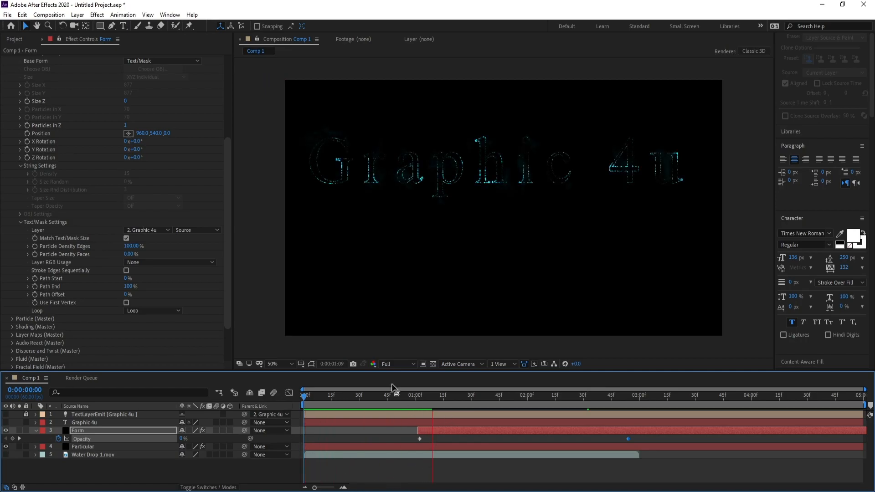
left_click_drag(445, 401, 560, 416)
Step: Create a black 1920 x 1080 solid layer named "Form 2"
left_click(78, 15)
mouse_move(96, 27)
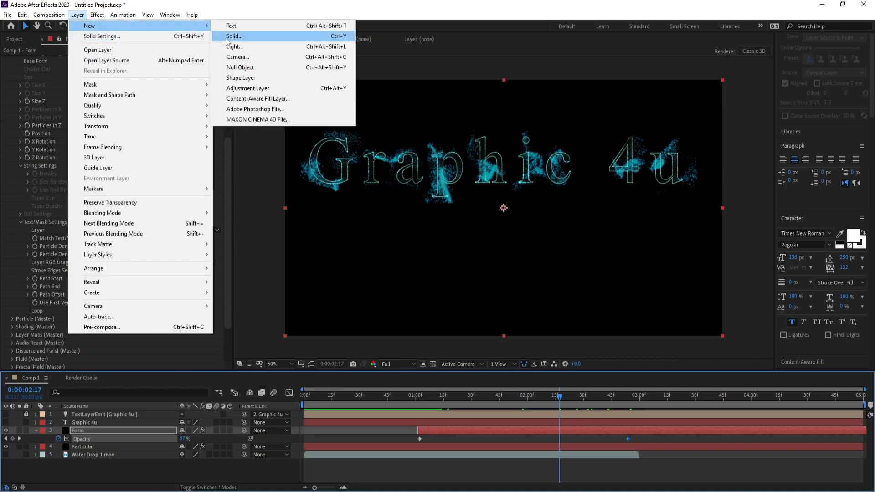
left_click(226, 39)
type("Form")
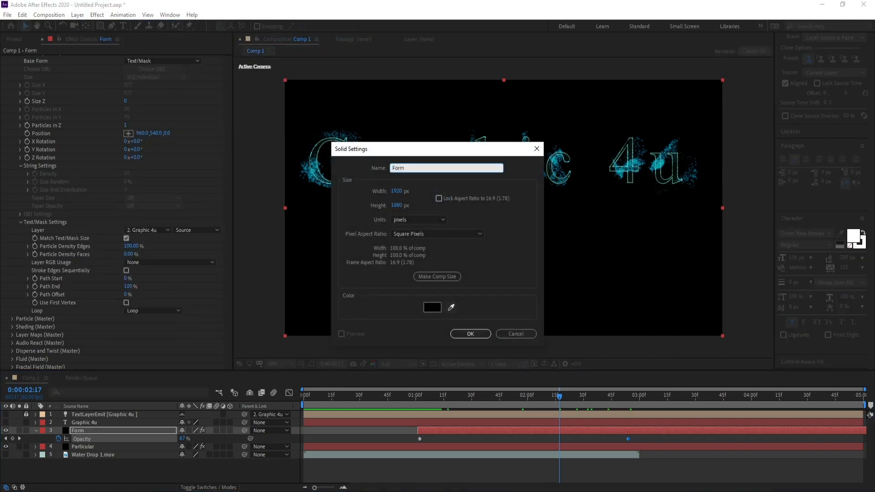
type(" 2")
key("Return")
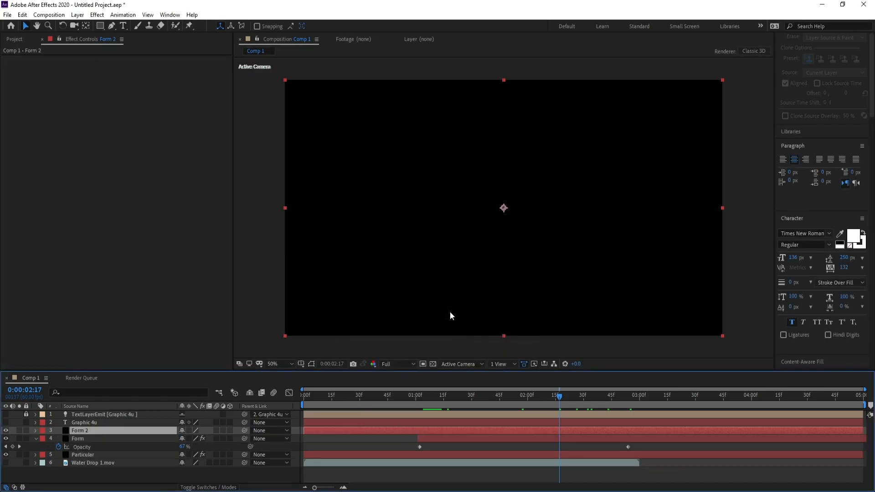
Step: Apply the RG Trapcode Form effect to the Form 2 layer and check it at 0:00:01:48
left_click(95, 18)
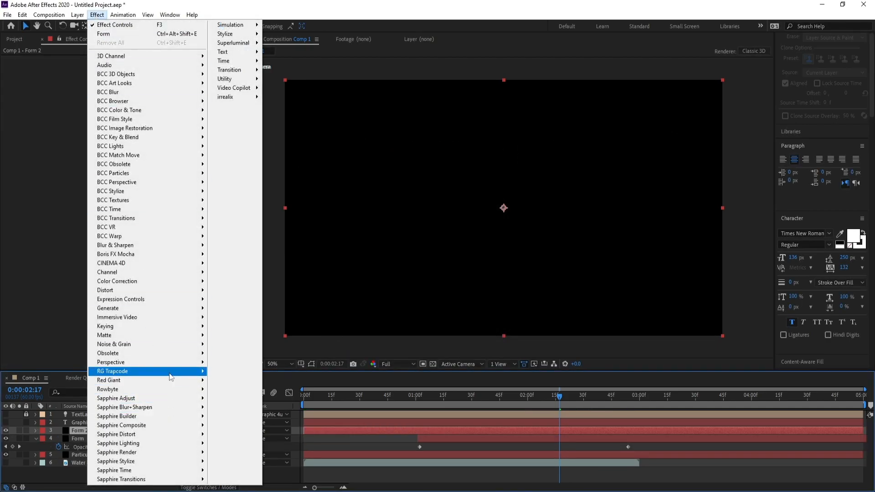
mouse_move(191, 372)
left_click(240, 391)
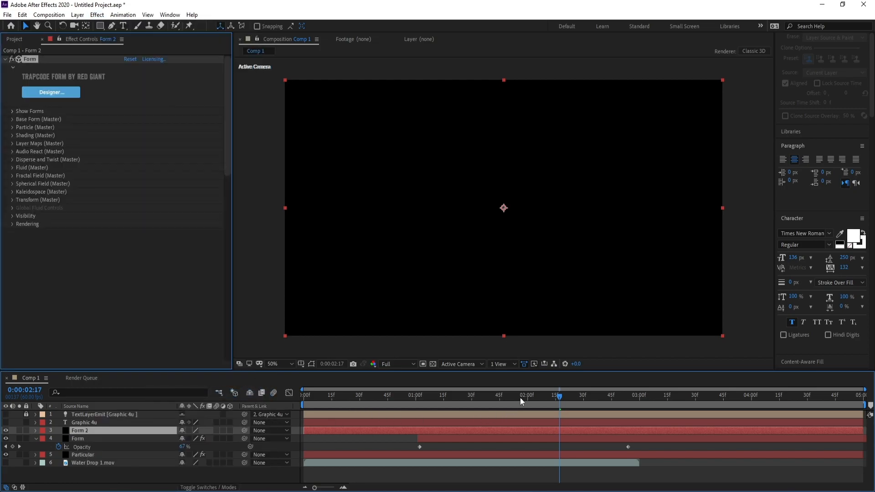
left_click(505, 398)
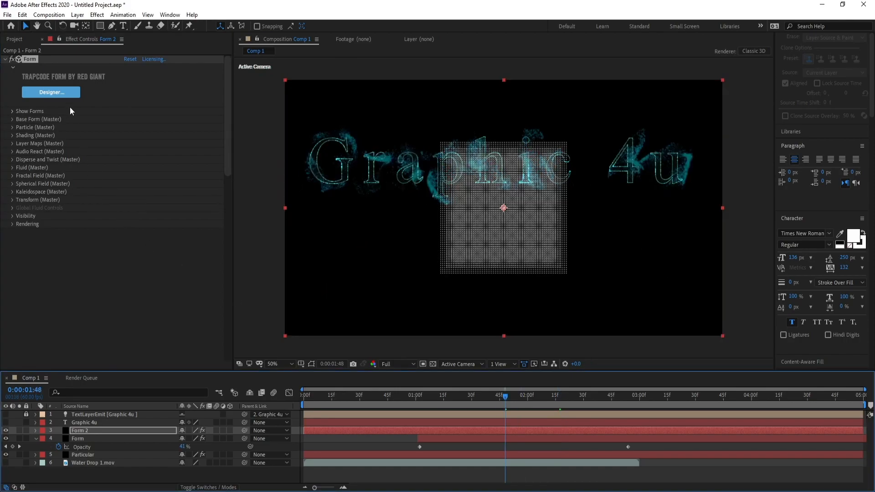
Step: In the Form Designer, apply the Flowing Grid preset from the multiple-form Grids category, and check the grid at different times
left_click(70, 93)
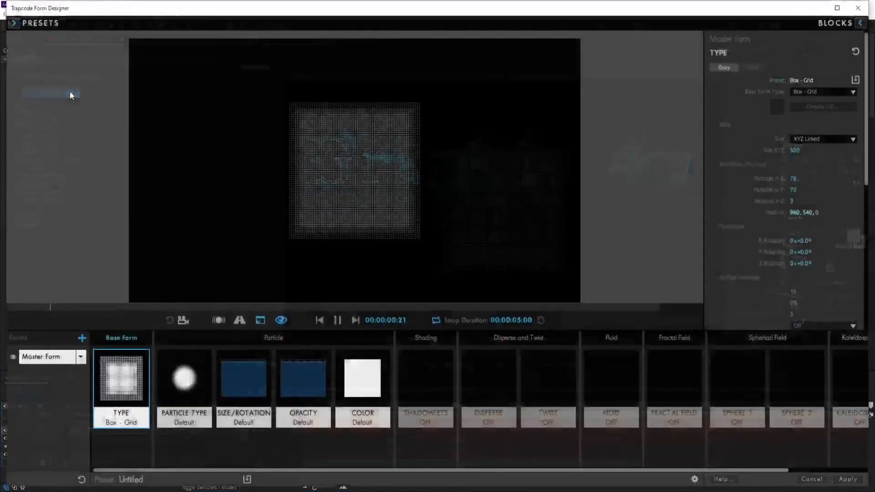
left_click(15, 23)
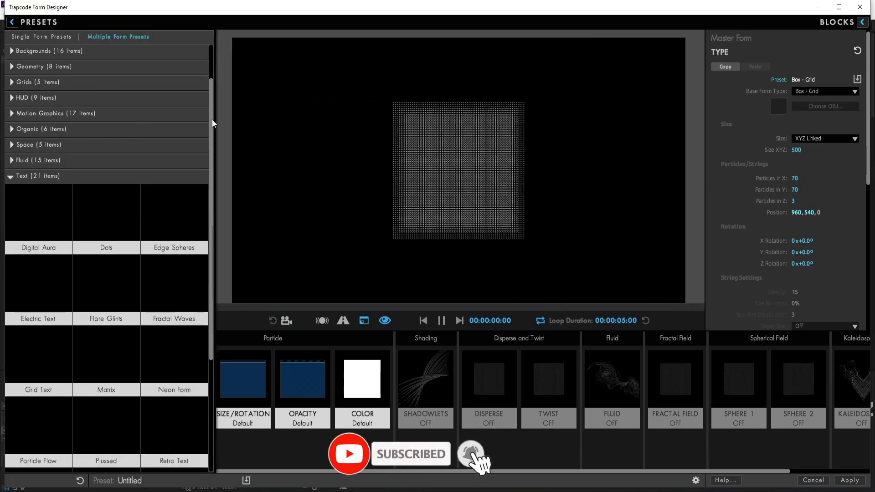
left_click(35, 81)
left_click(97, 123)
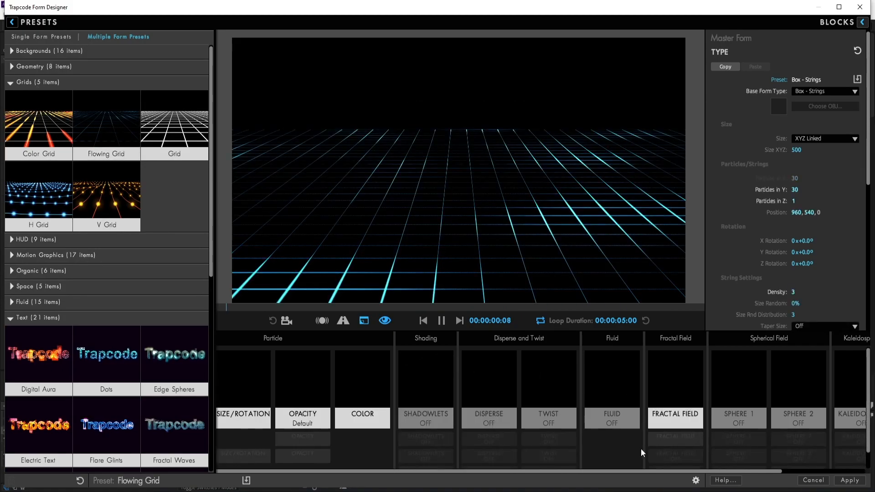
left_click(858, 484)
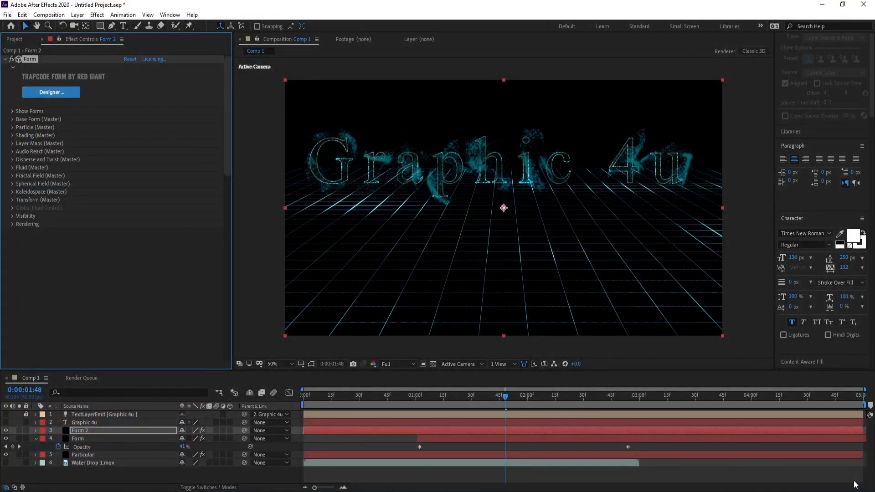
left_click(430, 403)
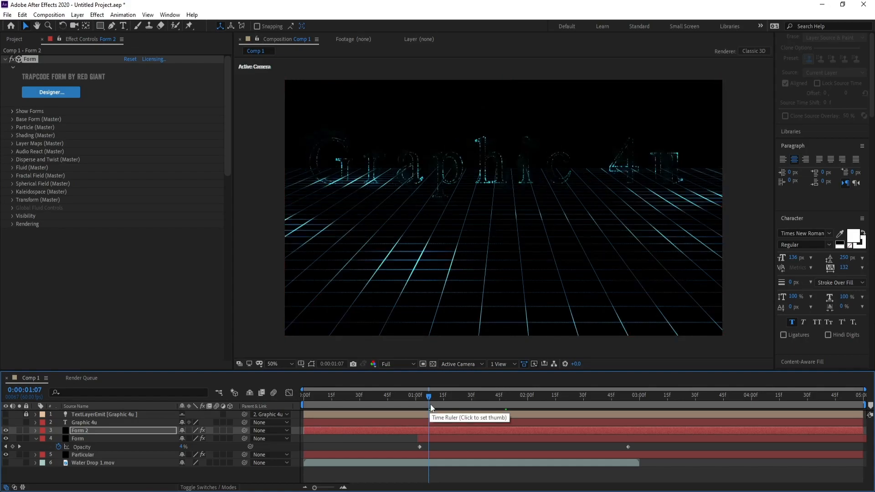
left_click(513, 399)
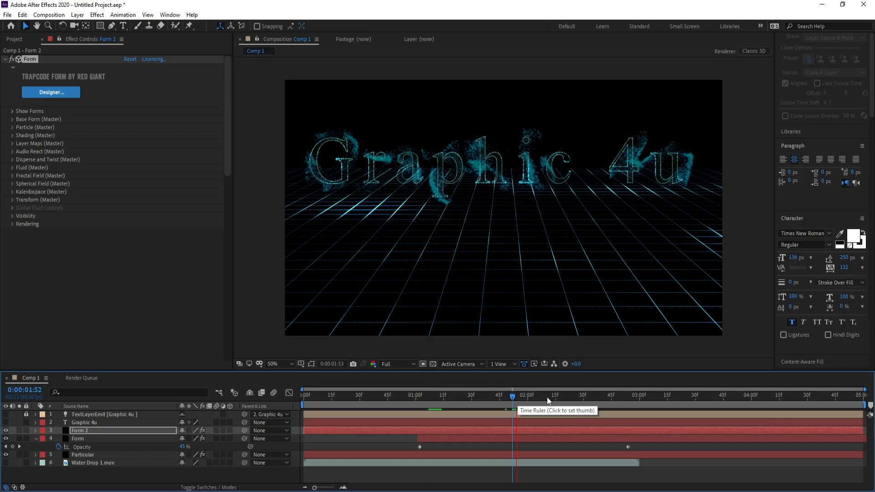
Step: Add a new camera layer to the composition with the default camera settings
left_click(78, 15)
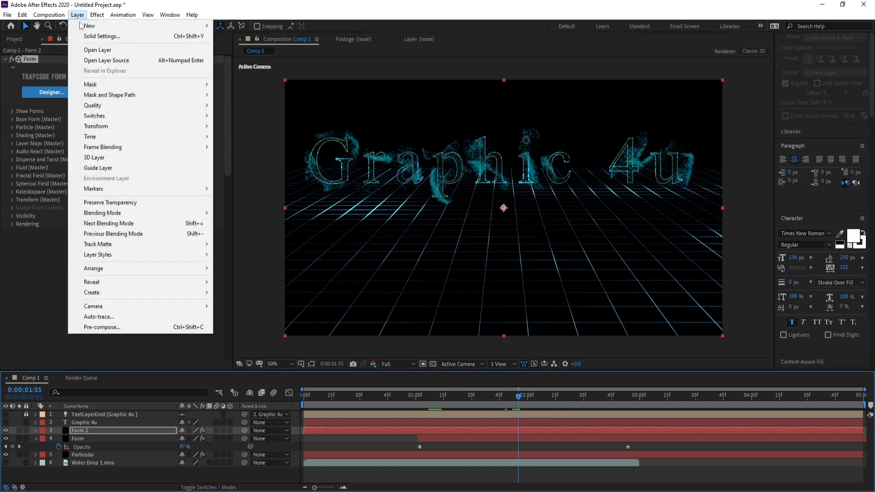
mouse_move(87, 26)
left_click(283, 57)
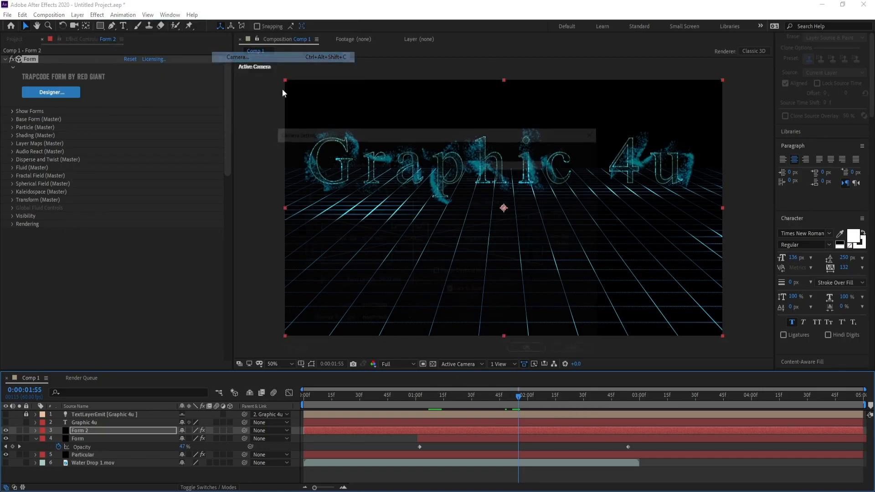
left_click(525, 353)
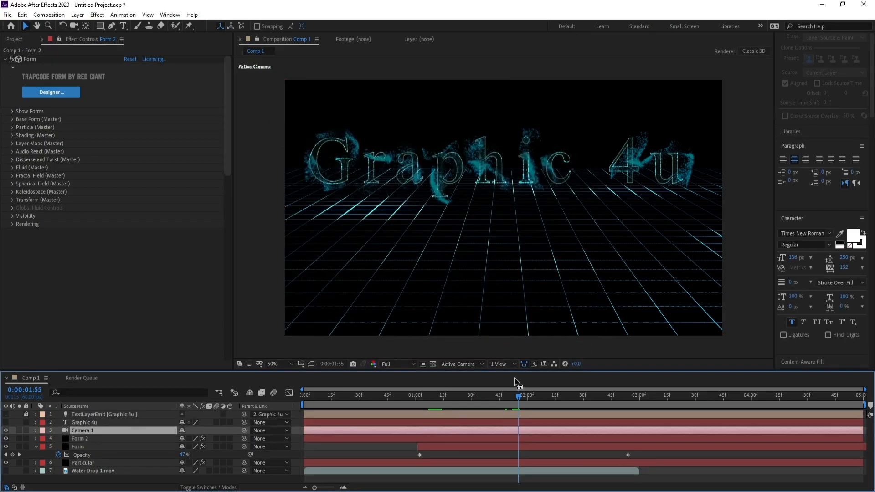
Step: Track the camera so the text and grid sit lower in the frame, dolly slightly closer, and scrub to two seconds
left_click_drag(75, 26, 112, 36)
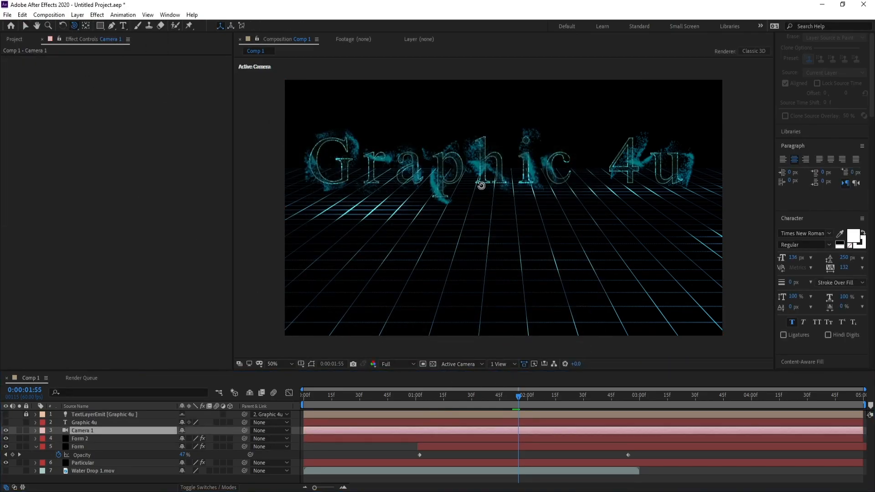
left_click(520, 202)
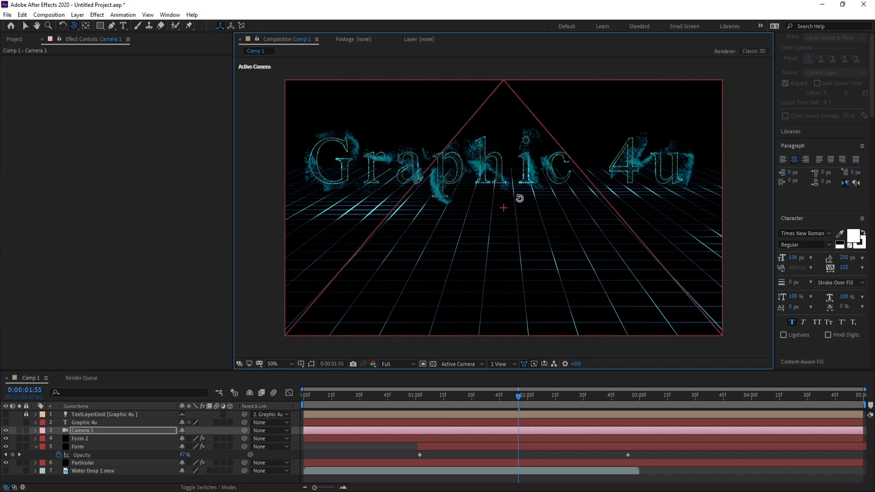
left_click_drag(77, 28, 104, 48)
left_click_drag(518, 224, 520, 227)
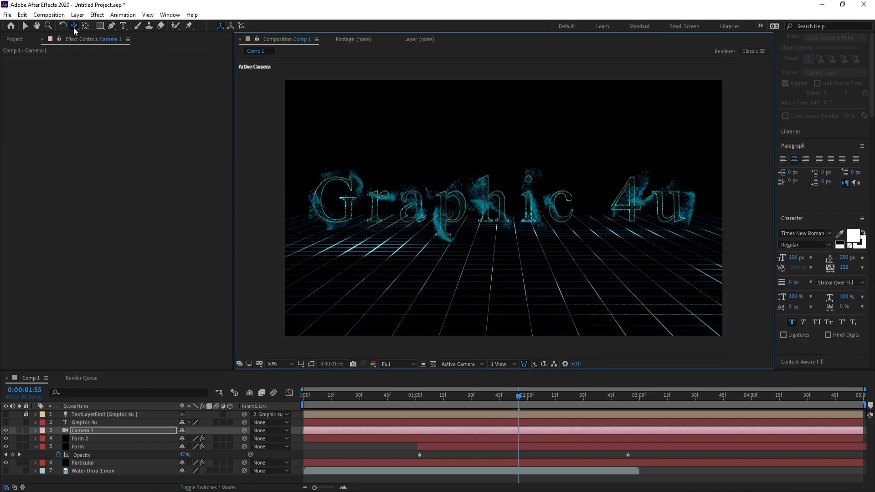
left_click_drag(520, 249, 522, 236)
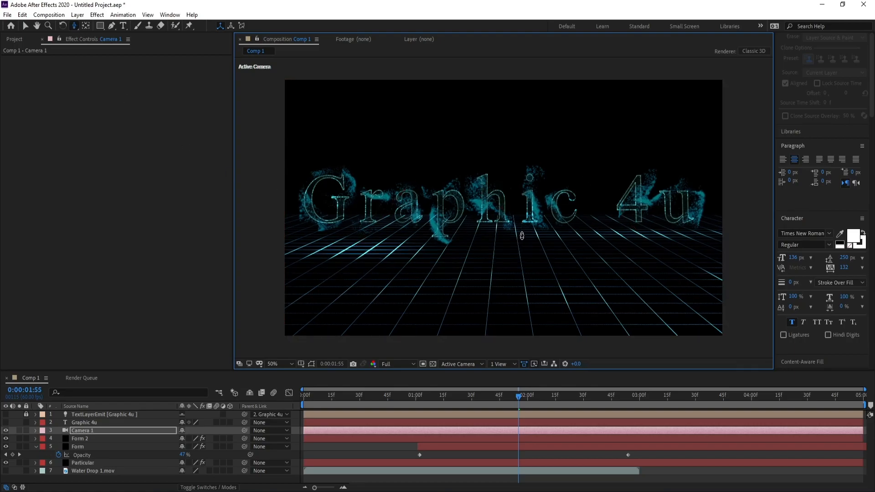
left_click_drag(457, 397, 528, 396)
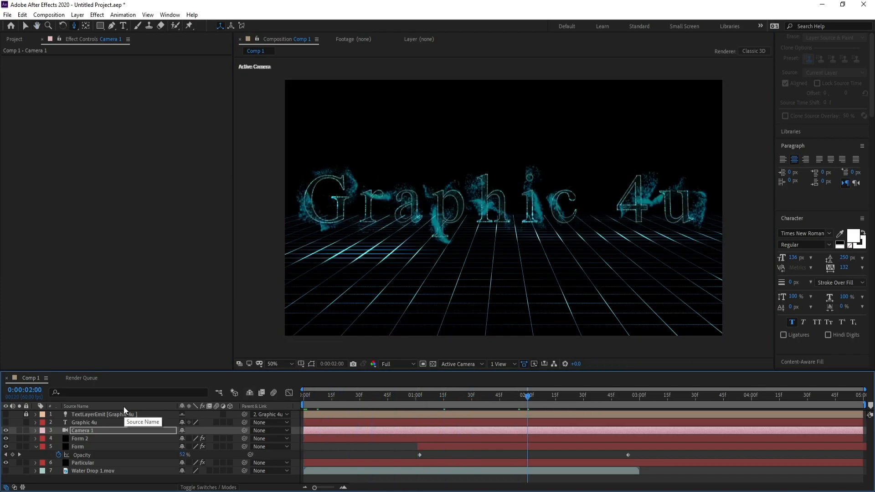
Step: Collapse the original Form layer's properties and apply the Stylize Glow effect to that layer
left_click(35, 448)
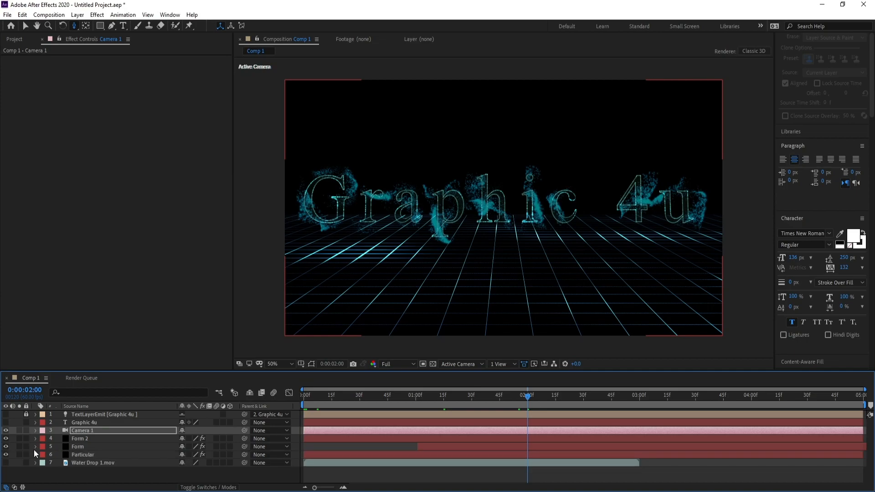
left_click(76, 449)
left_click(97, 15)
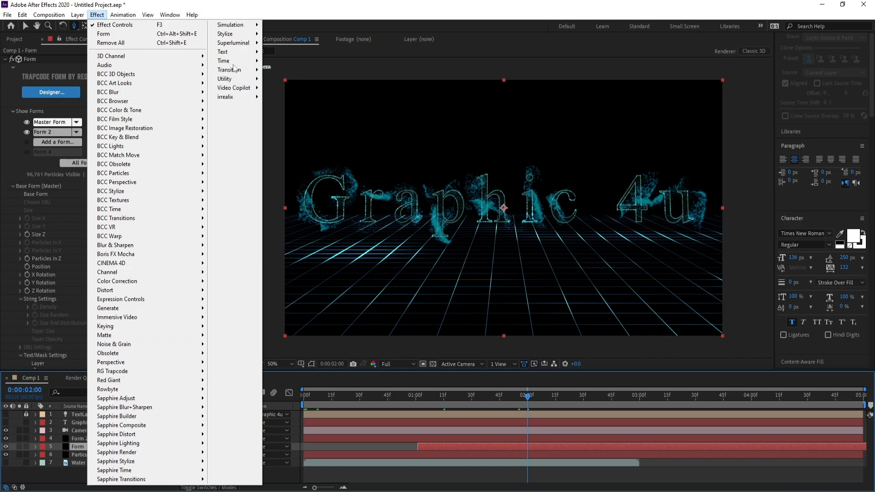
mouse_move(235, 33)
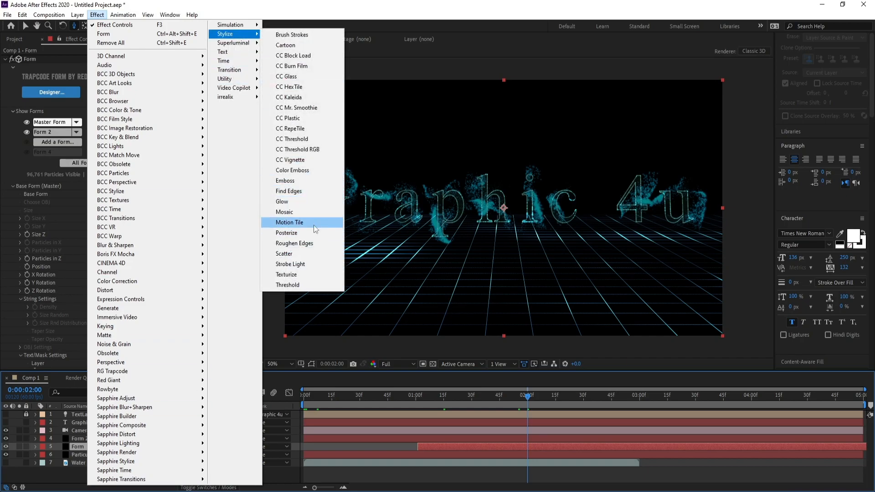
left_click(309, 200)
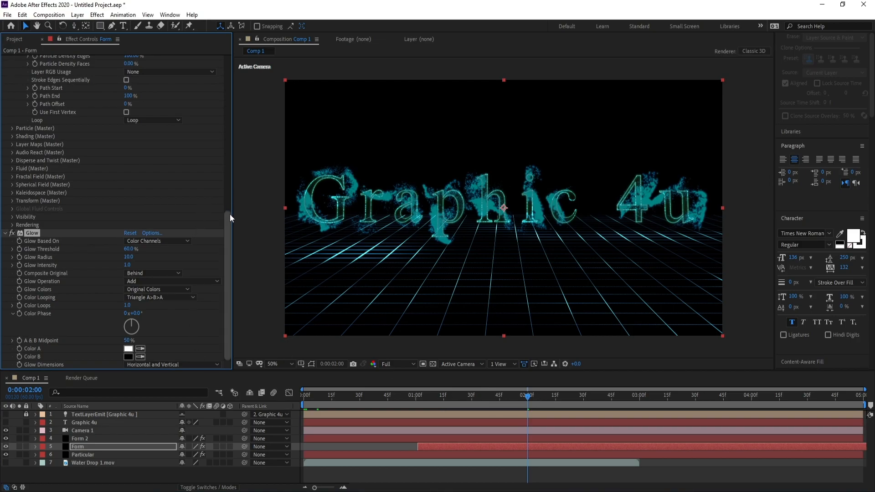
Step: Set the Form layer's Glow Threshold to 80% and Glow Radius to 60
scroll(230, 228, "up", 10)
left_click_drag(224, 193, 231, 354)
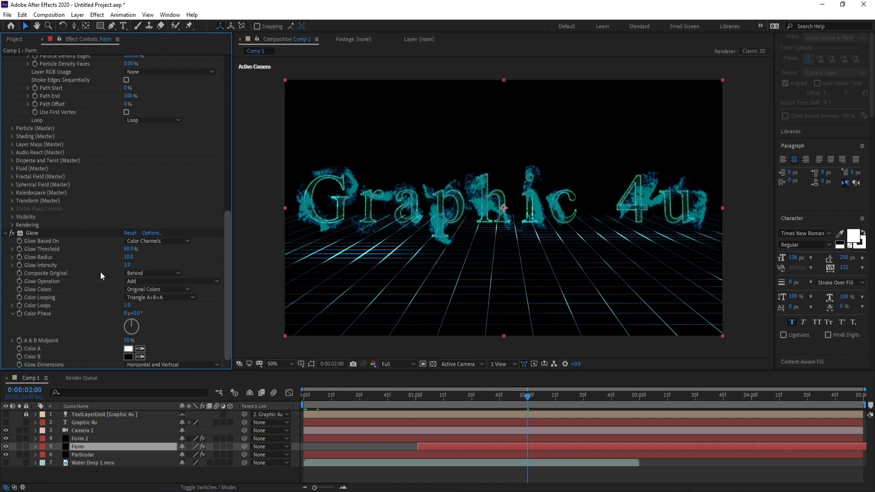
left_click(131, 249)
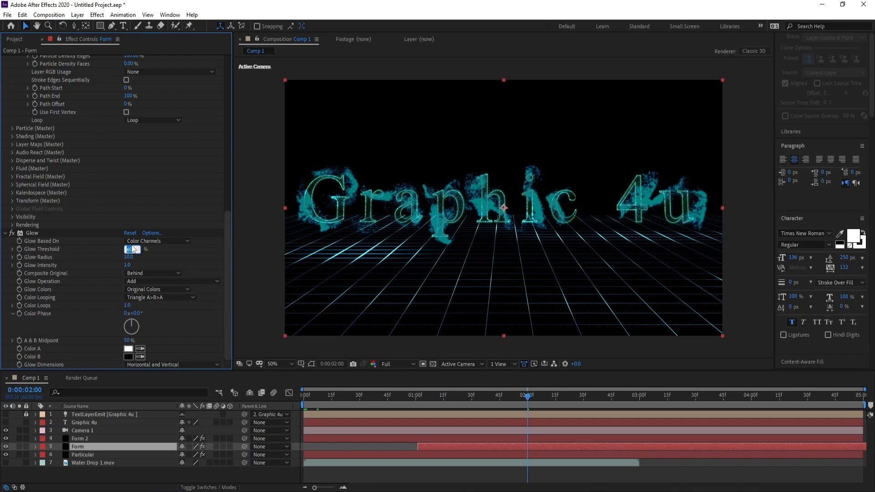
type("80")
left_click(130, 259)
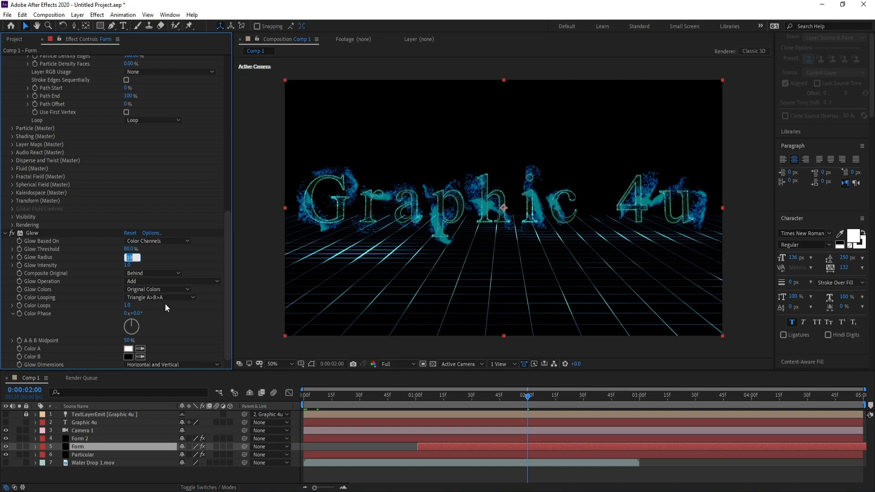
type("60")
left_click(165, 304)
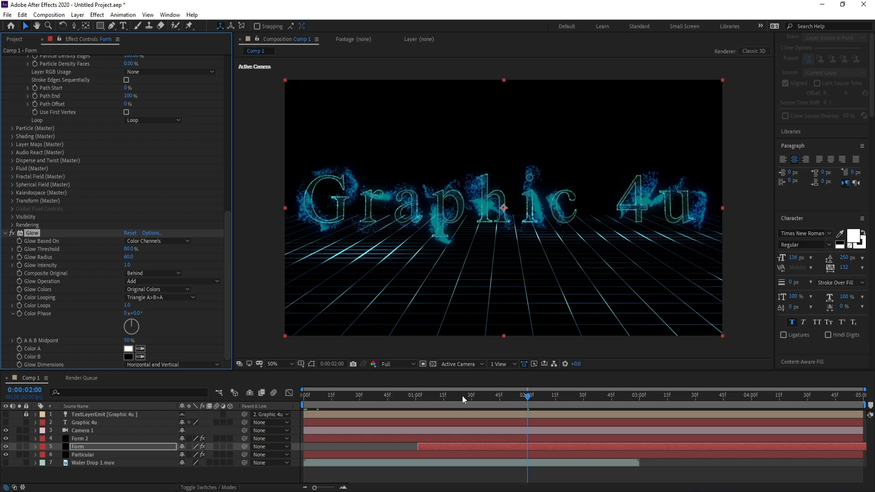
Step: Preview the animation with the glow from two seconds and again from 0:00:01:06
key("space")
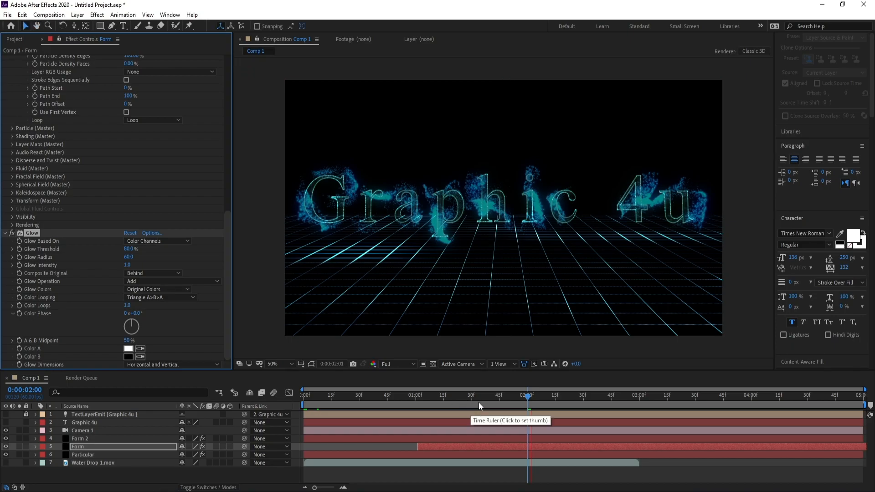
left_click_drag(477, 402, 426, 402)
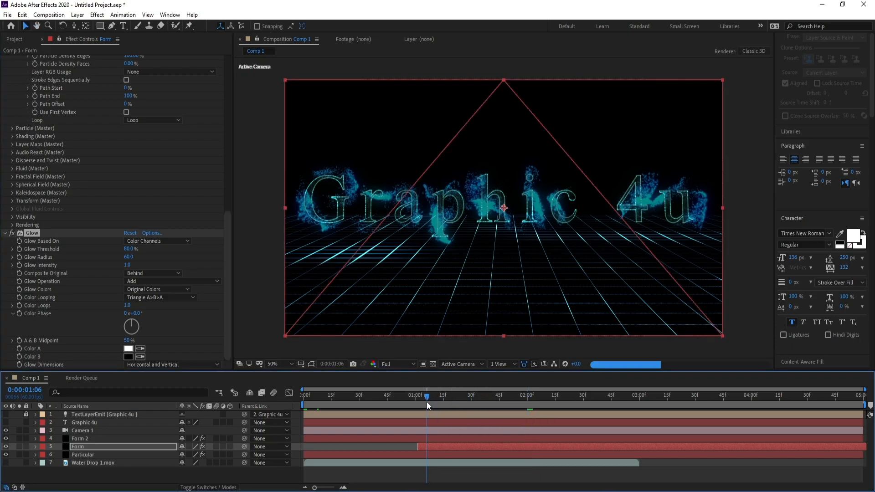
key("space")
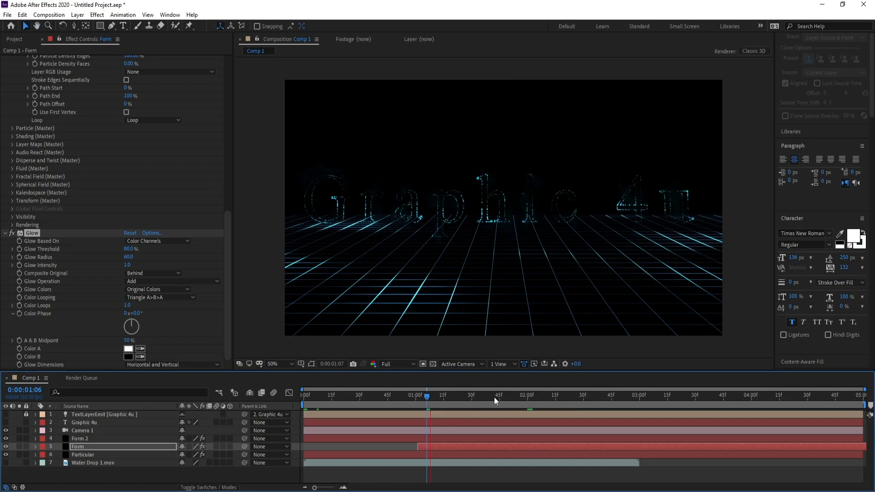
key("space")
Step: Lower the Form 2 grid floor by setting its Base Form Position Y to 598
left_click(86, 440)
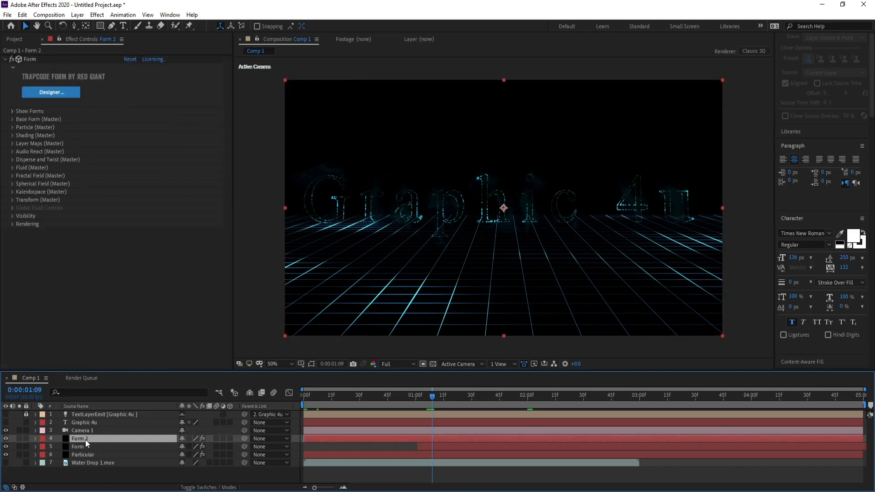
left_click(11, 119)
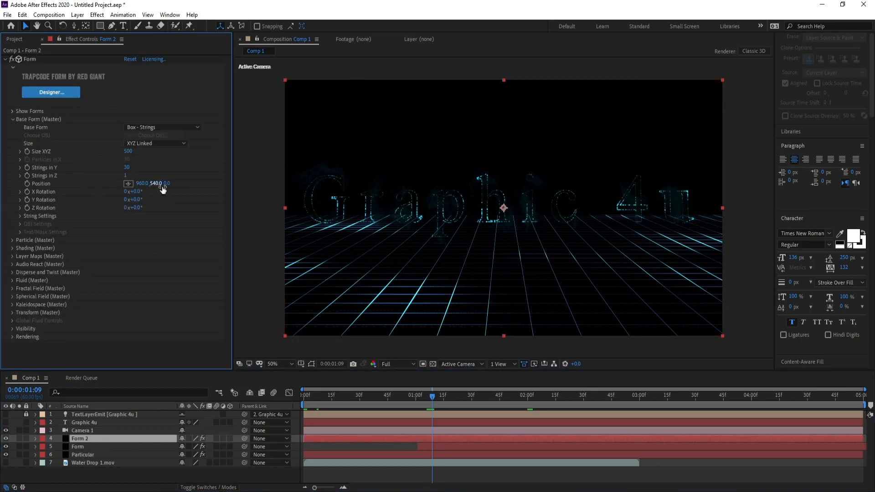
left_click_drag(159, 183, 183, 184)
Step: Preview the composition with the lowered grid from the start and again from 0:00:00:56
left_click_drag(426, 398, 298, 409)
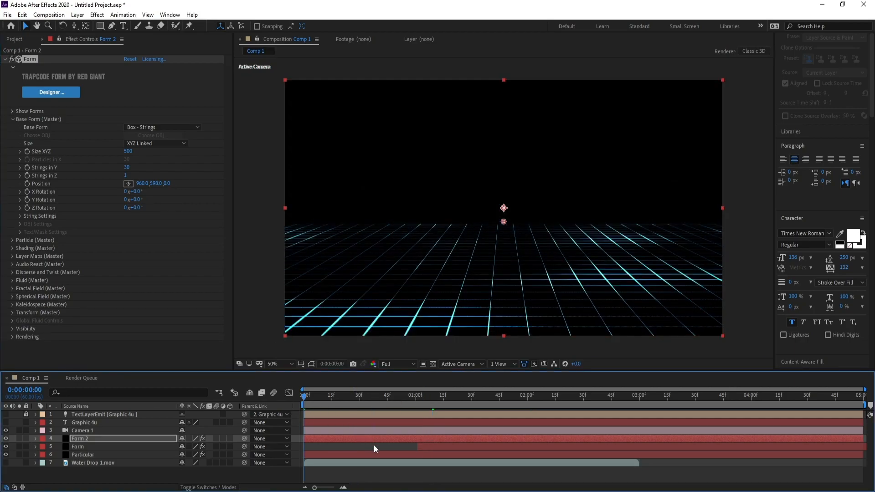
key("space")
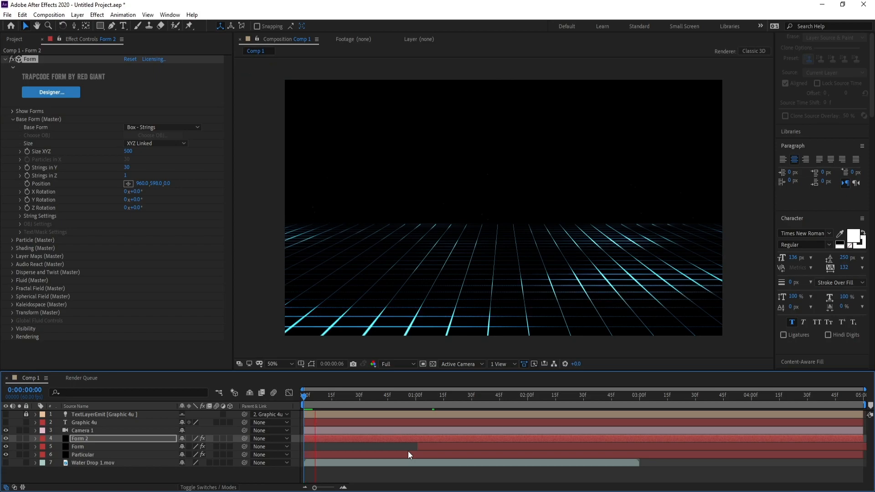
left_click(408, 395)
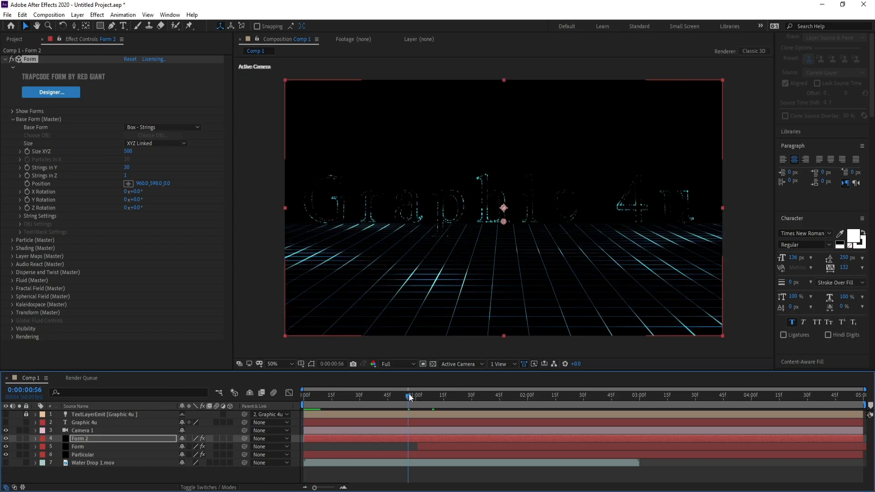
key("space")
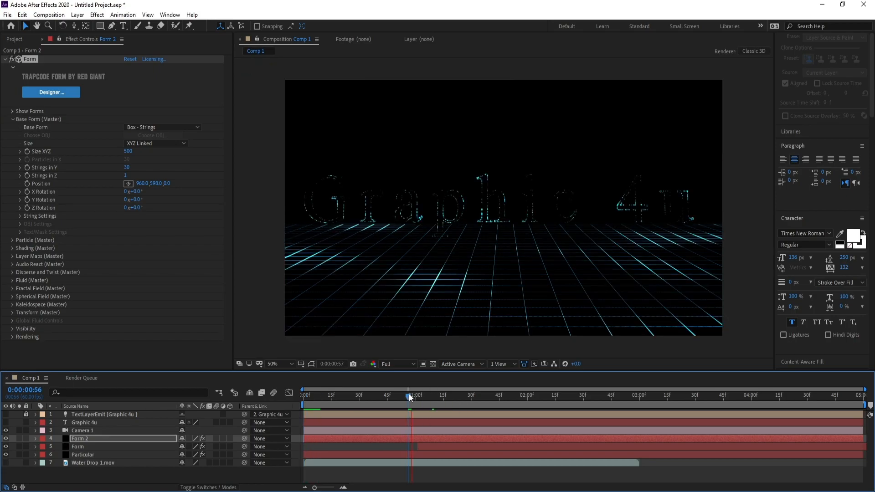
key("space")
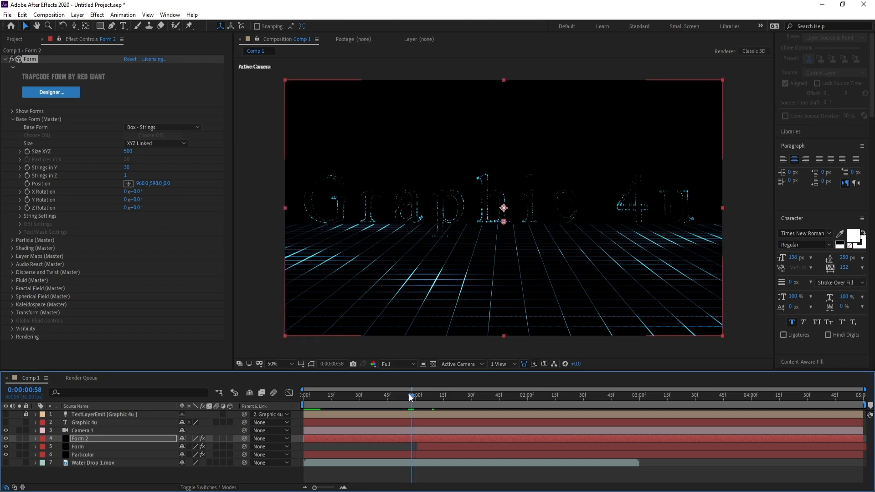